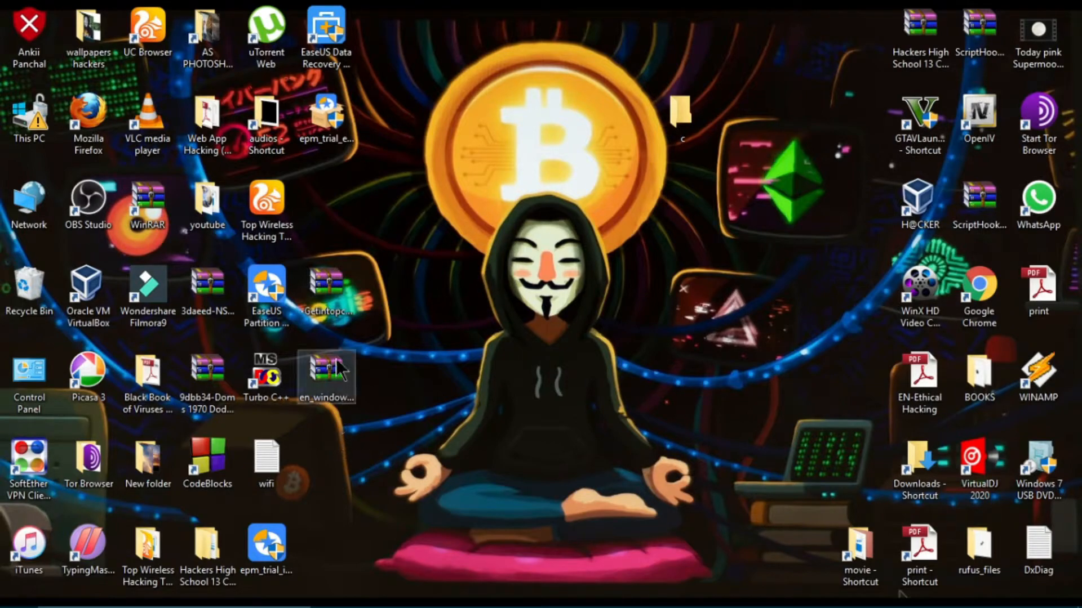
- Rearrange the desktop, moving the en_windows_7_ultimate_x64_dvd archive below the epm_trial installer and folder c below the Getintopc archive, and refresh it
{"action": "left_click_drag", "start_coordinate": [338, 369], "coordinate": [338, 194]}
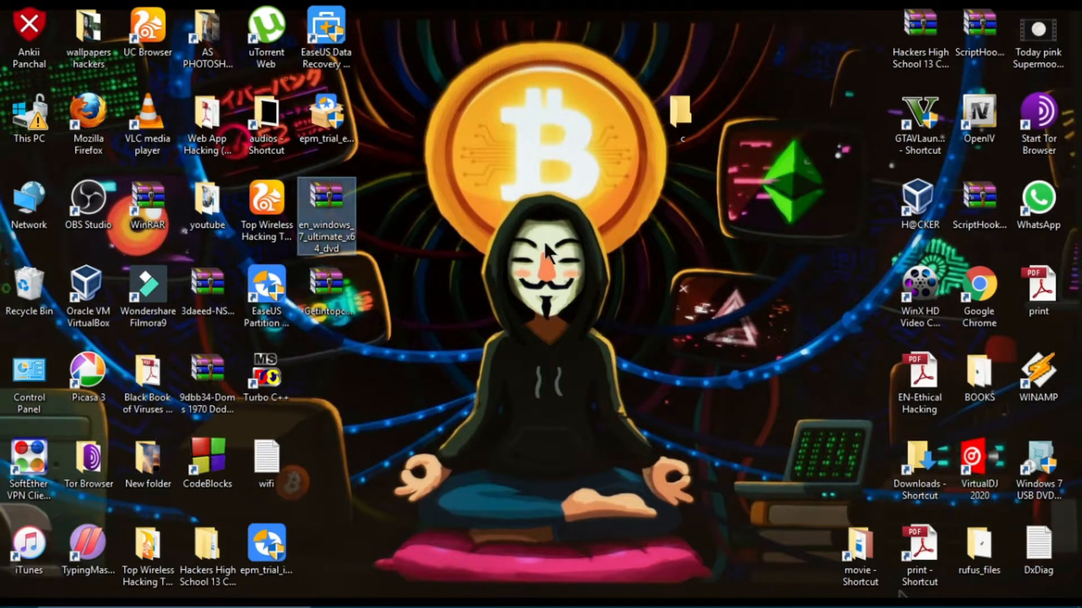
{"action": "right_click", "coordinate": [559, 243]}
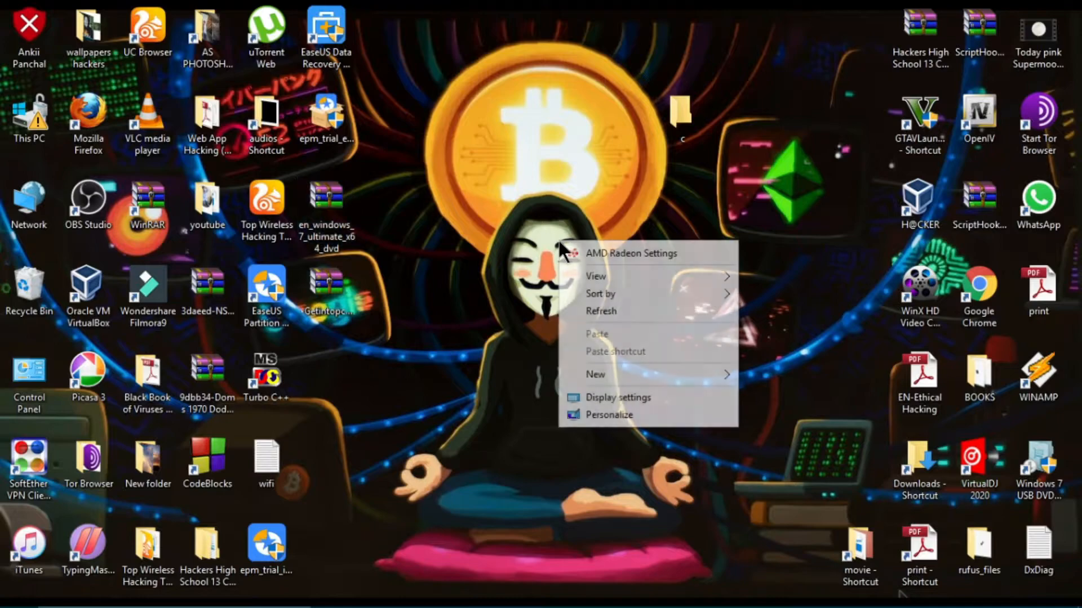
{"action": "left_click", "coordinate": [597, 317]}
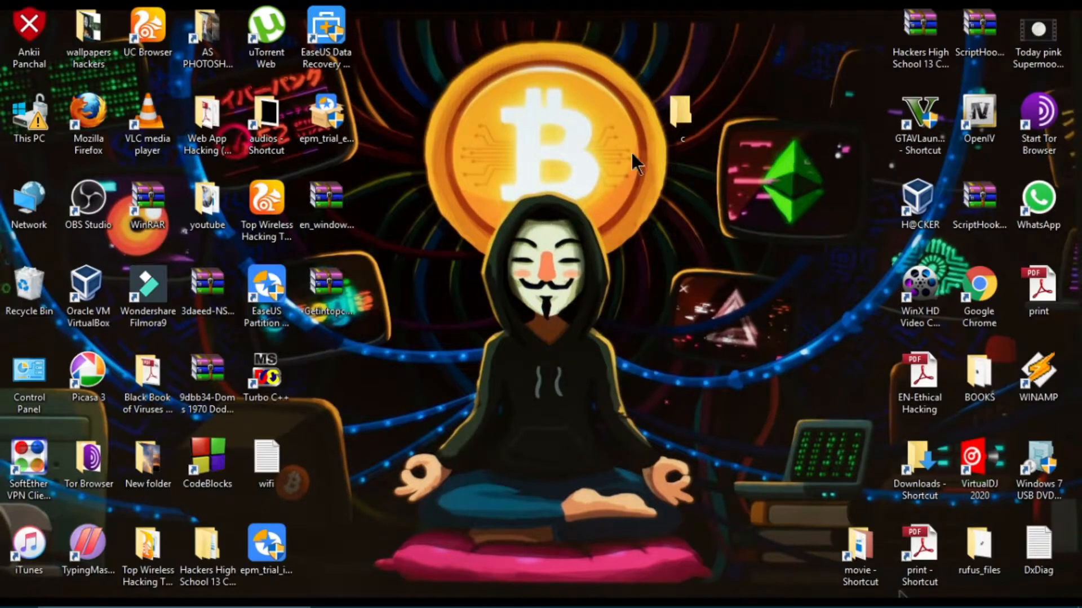
{"action": "left_click_drag", "start_coordinate": [685, 124], "coordinate": [339, 371]}
{"action": "left_click", "coordinate": [538, 218]}
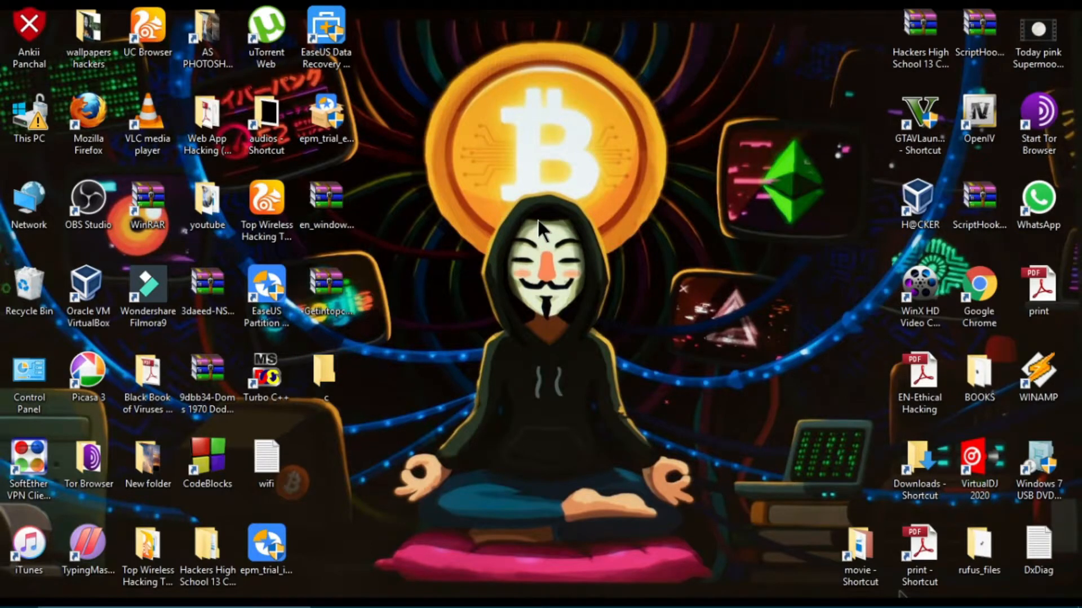
{"action": "right_click", "coordinate": [537, 218]}
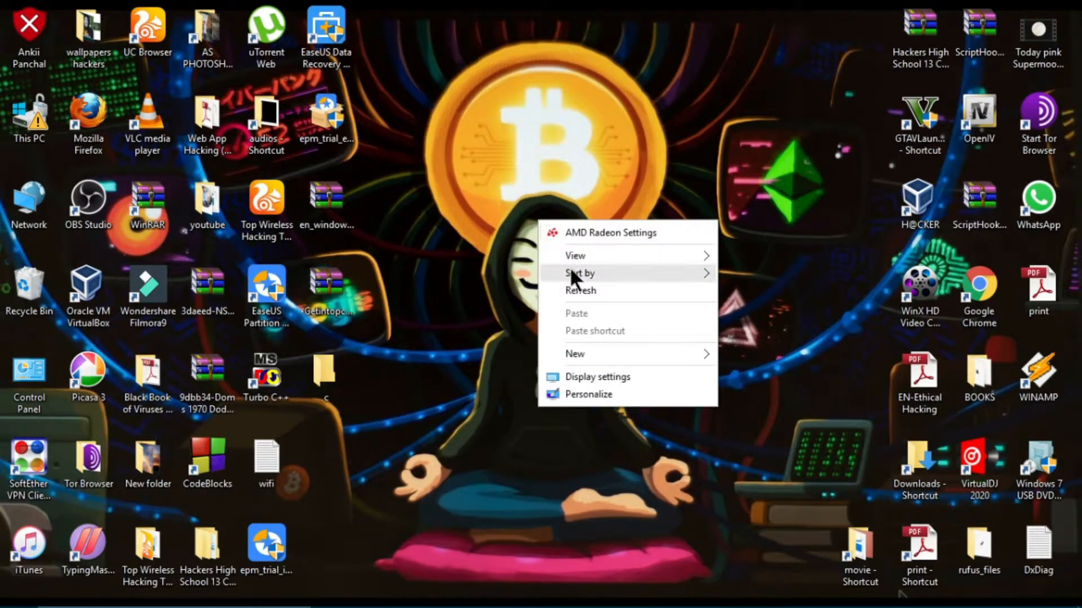
{"action": "left_click", "coordinate": [576, 289]}
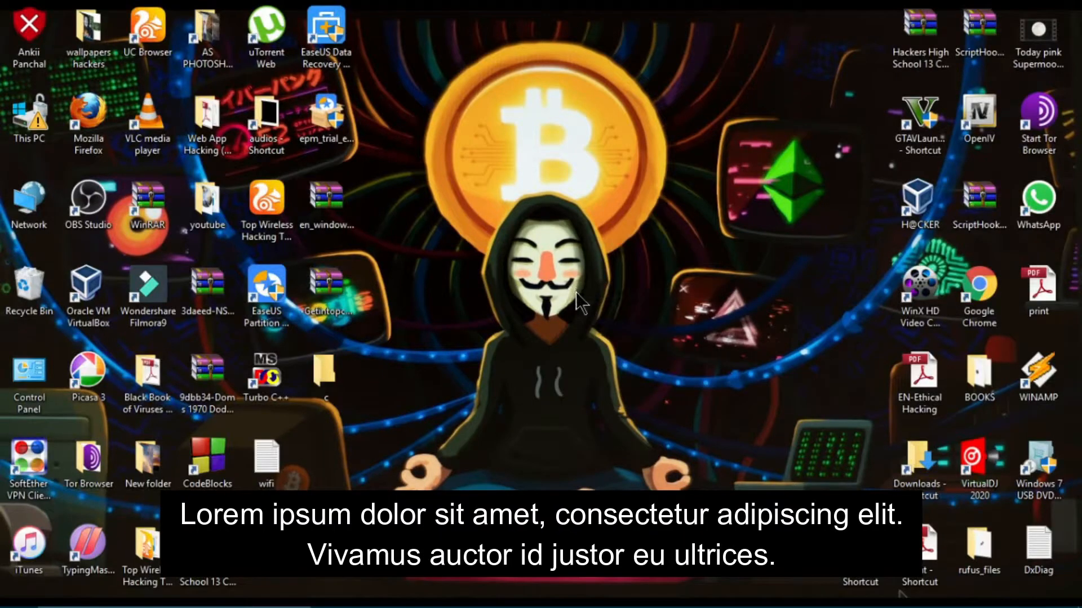
{"action": "right_click", "coordinate": [550, 182]}
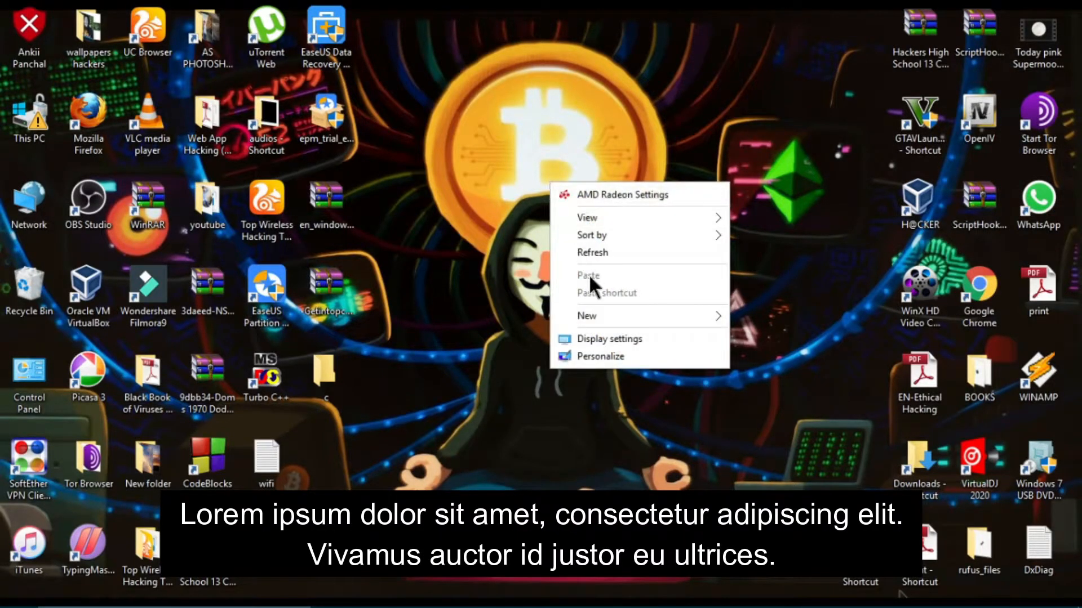
{"action": "left_click", "coordinate": [585, 251]}
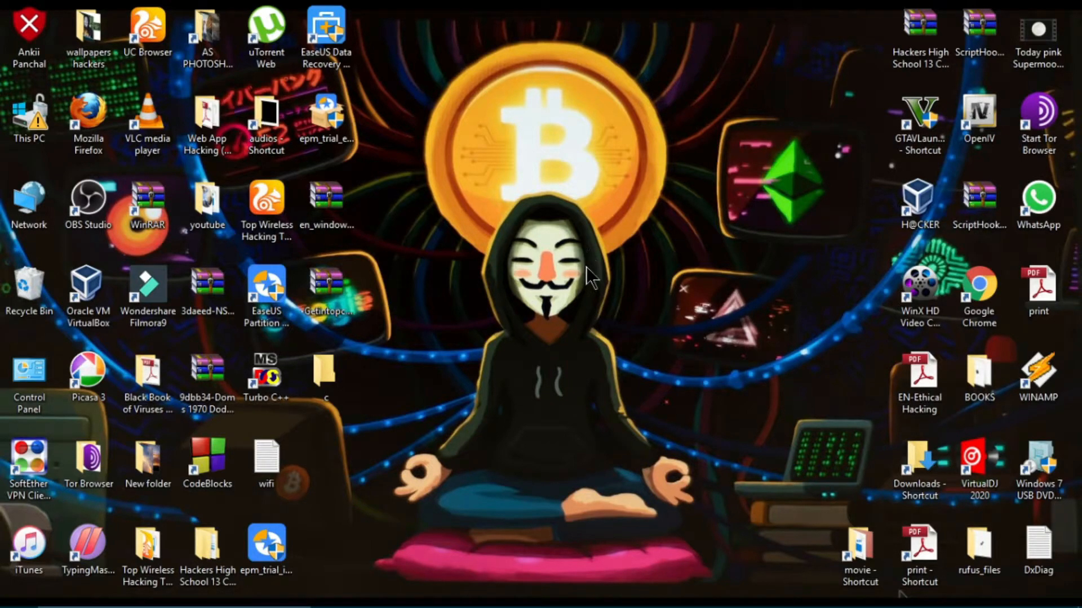
{"action": "mouse_move", "coordinate": [580, 607]}
{"action": "right_click", "coordinate": [508, 384]}
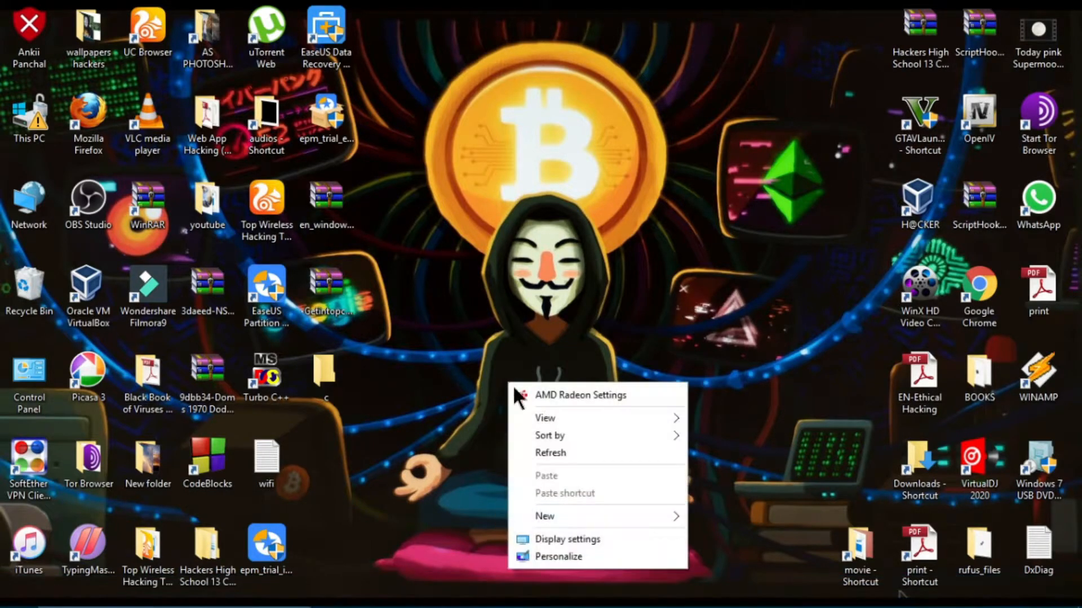
{"action": "left_click", "coordinate": [546, 451]}
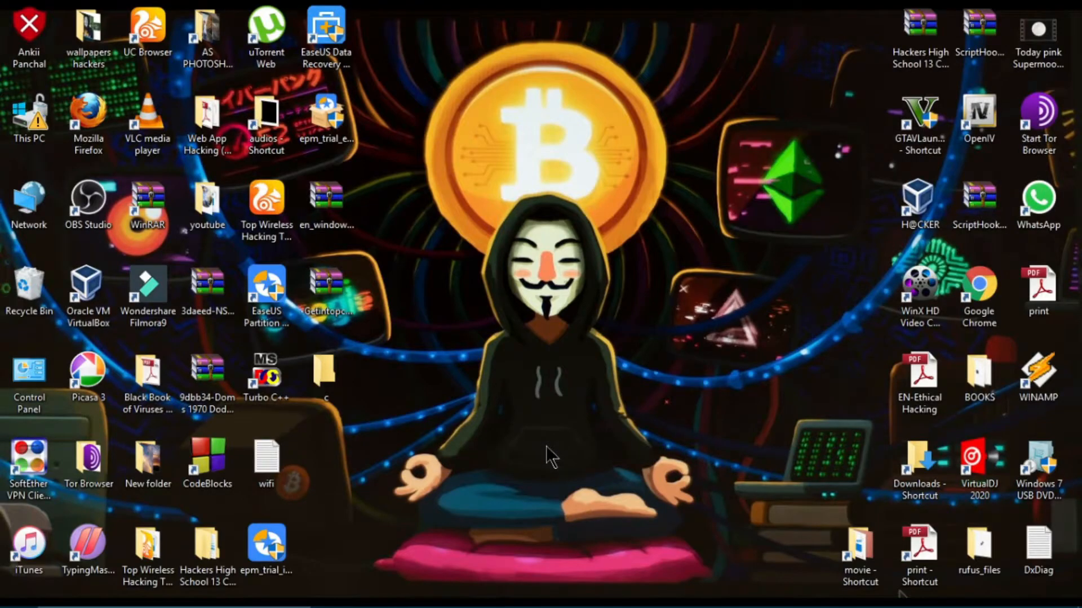
- Launch the diskpart utility from the Run dialog
{"action": "key", "text": "super+r"}
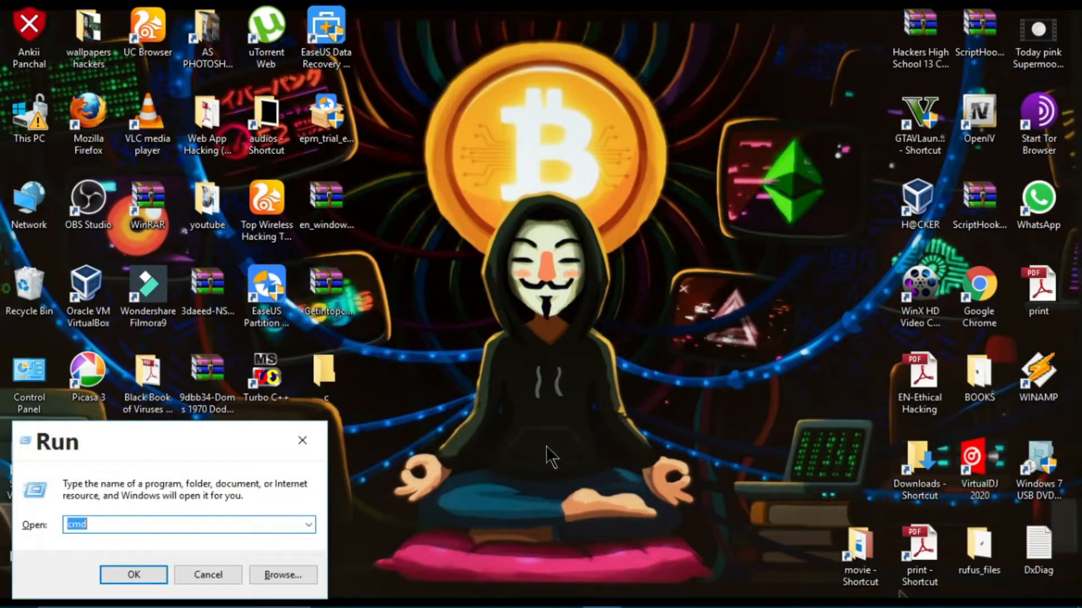
{"action": "key", "text": "BackSpace"}
{"action": "type", "text": "di"}
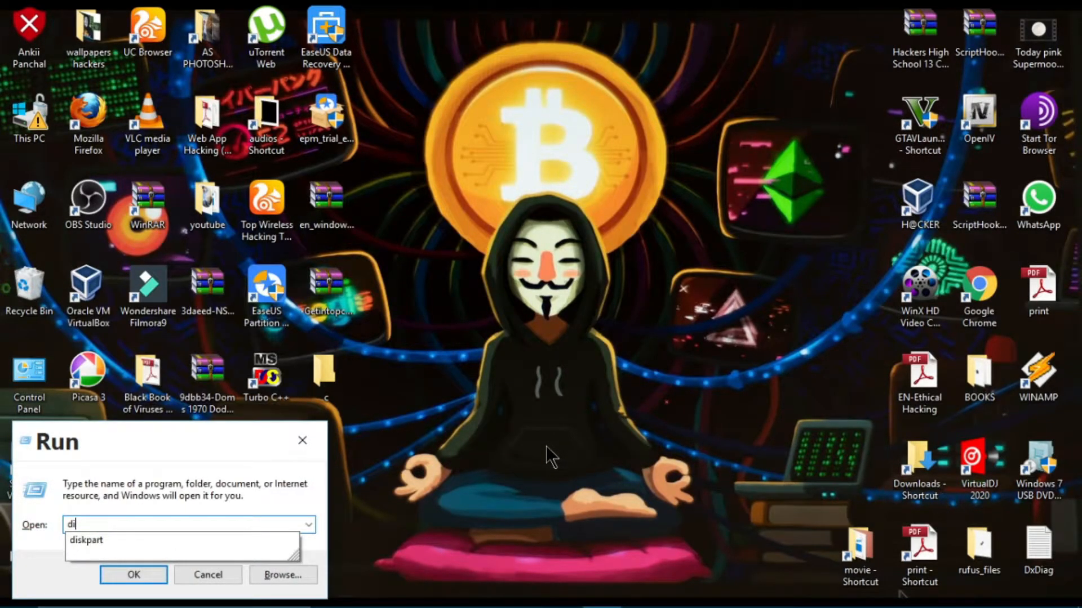
{"action": "key", "text": "Down"}
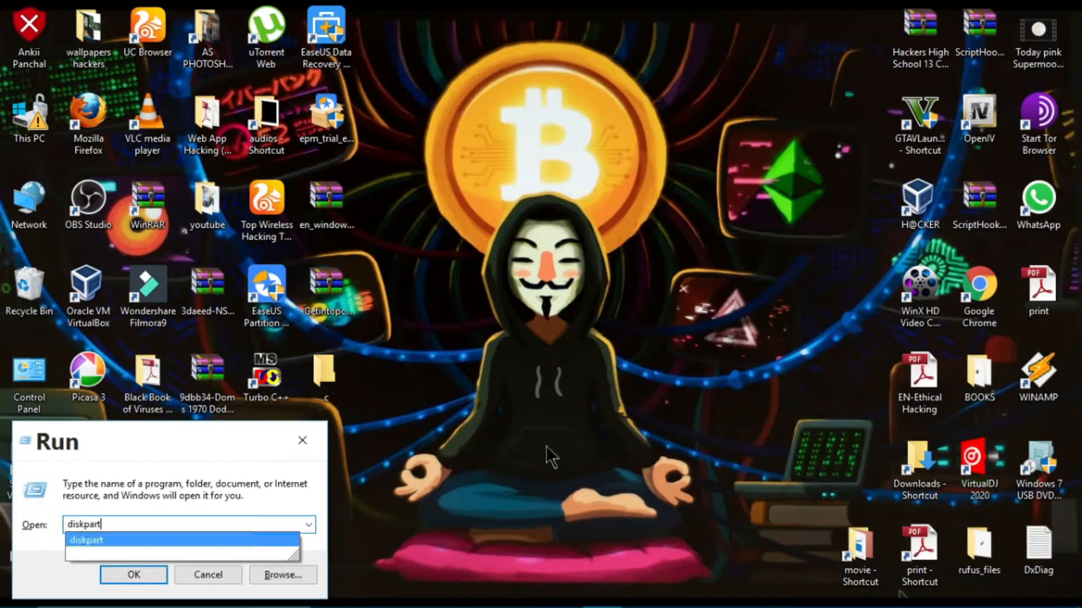
{"action": "key", "text": "Return"}
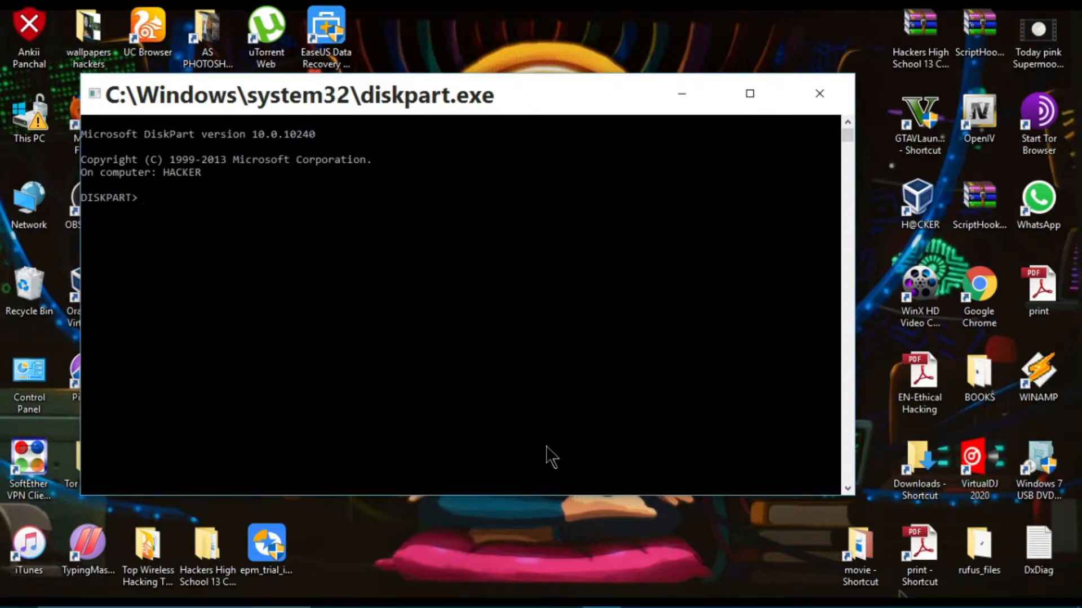
- Check the details of the usb (D:) drive in This PC and close the window
{"action": "double_click", "coordinate": [35, 116]}
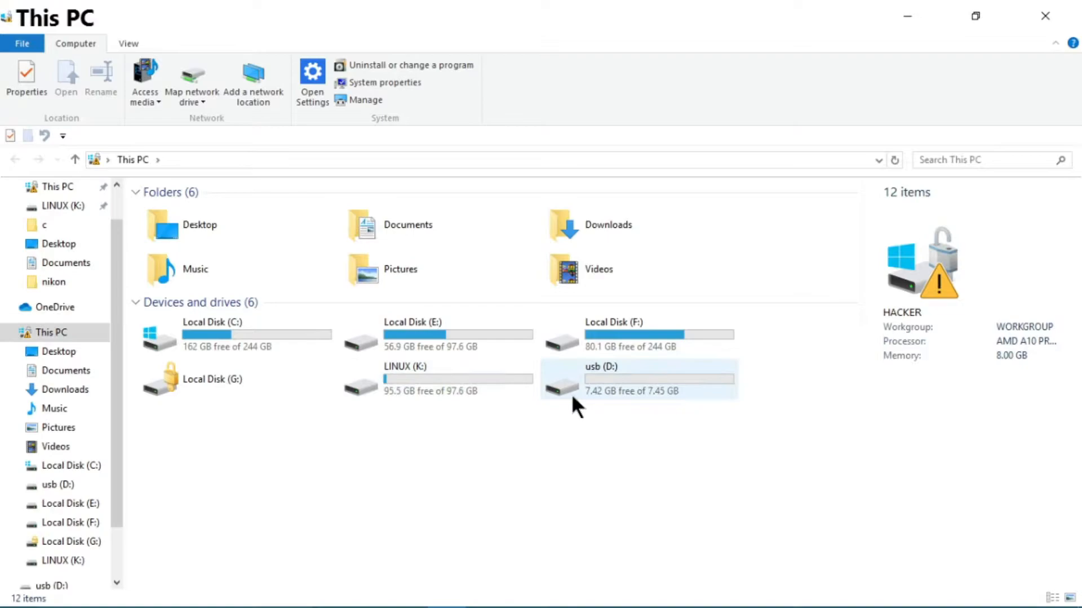
{"action": "left_click", "coordinate": [602, 397]}
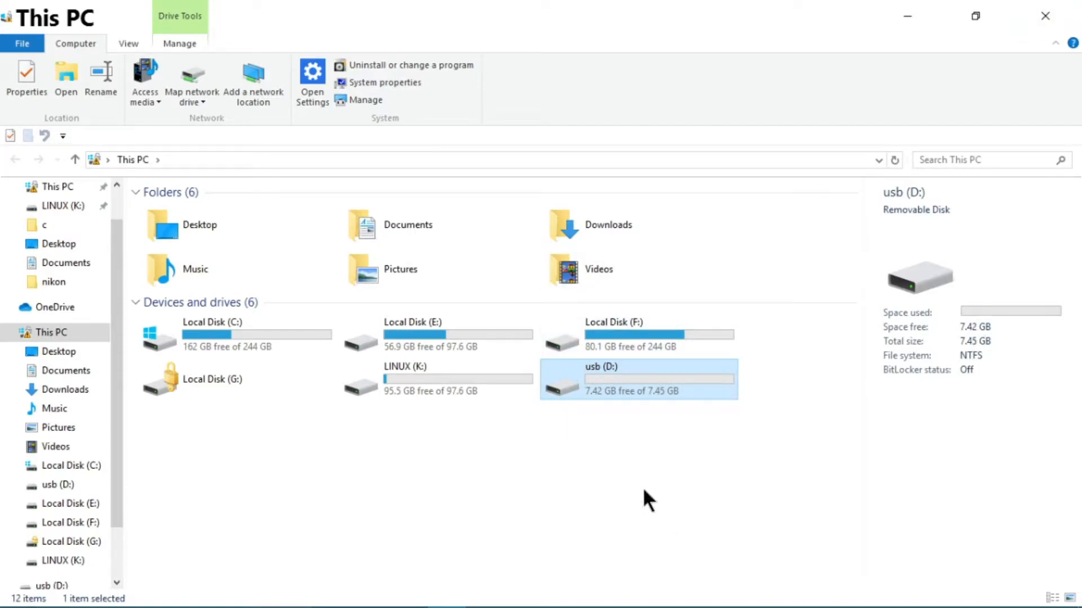
{"action": "left_click", "coordinate": [1045, 16]}
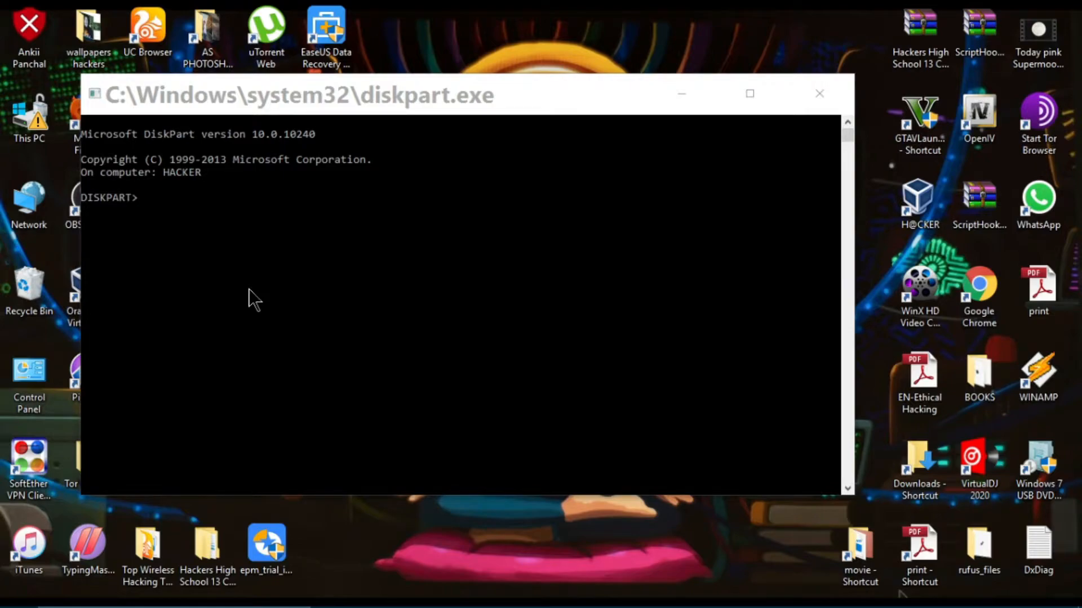
- List the disks attached to the computer in DiskPart with LIST DISK
{"action": "left_click", "coordinate": [166, 213]}
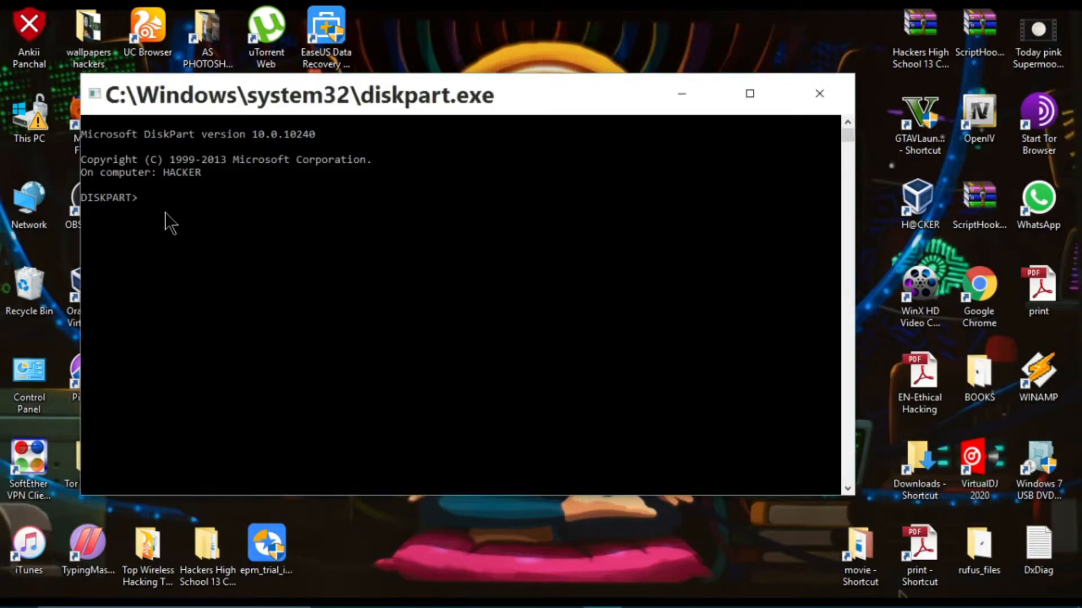
{"action": "type", "text": "LIST D"}
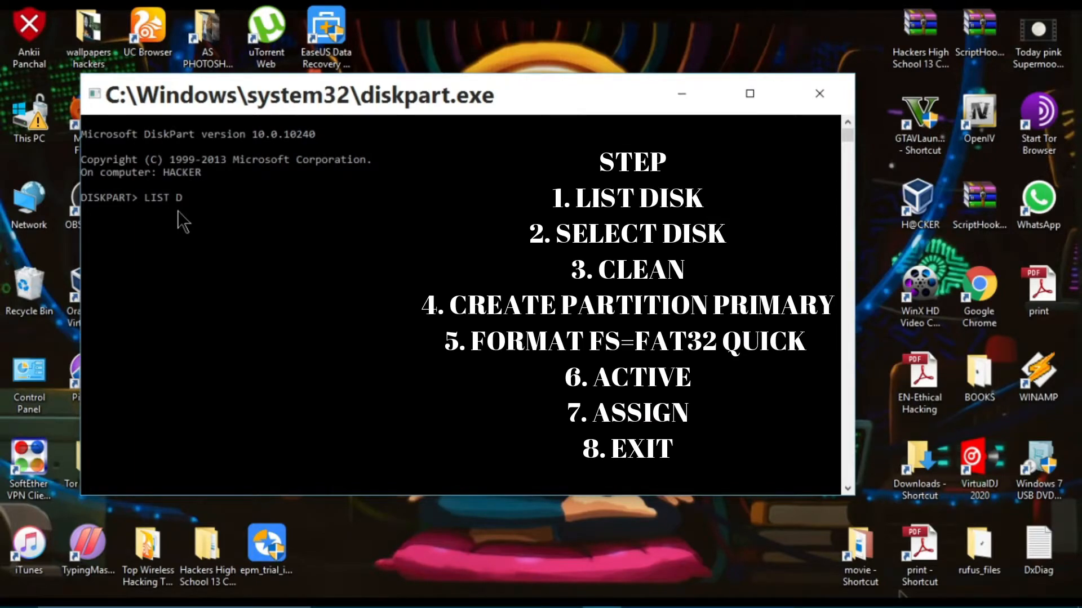
{"action": "type", "text": "ISK"}
{"action": "key", "text": "Return"}
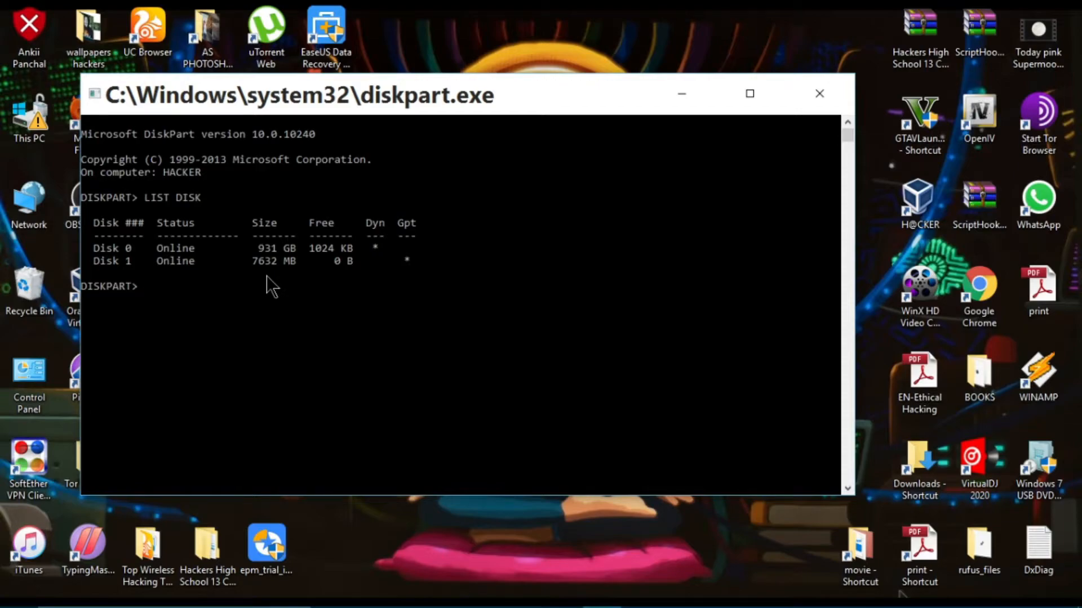
- Select disk 1 in DiskPart and list the disks again to check the selection
{"action": "type", "text": "SELECT DISK"}
{"action": "type", "text": "1"}
{"action": "key", "text": "Return"}
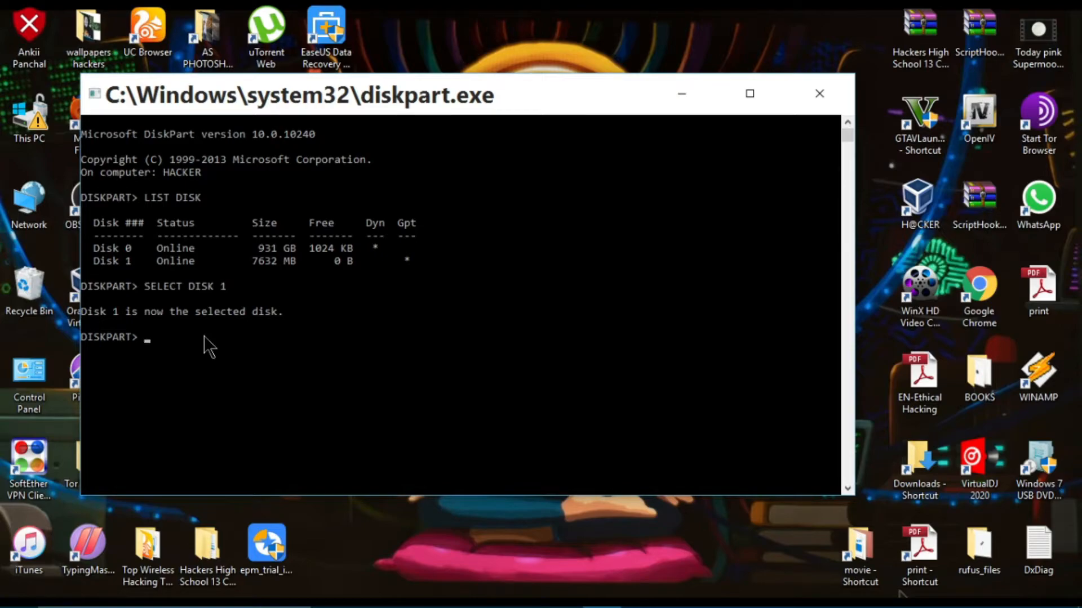
{"action": "type", "text": "LIST DISK"}
{"action": "key", "text": "Return"}
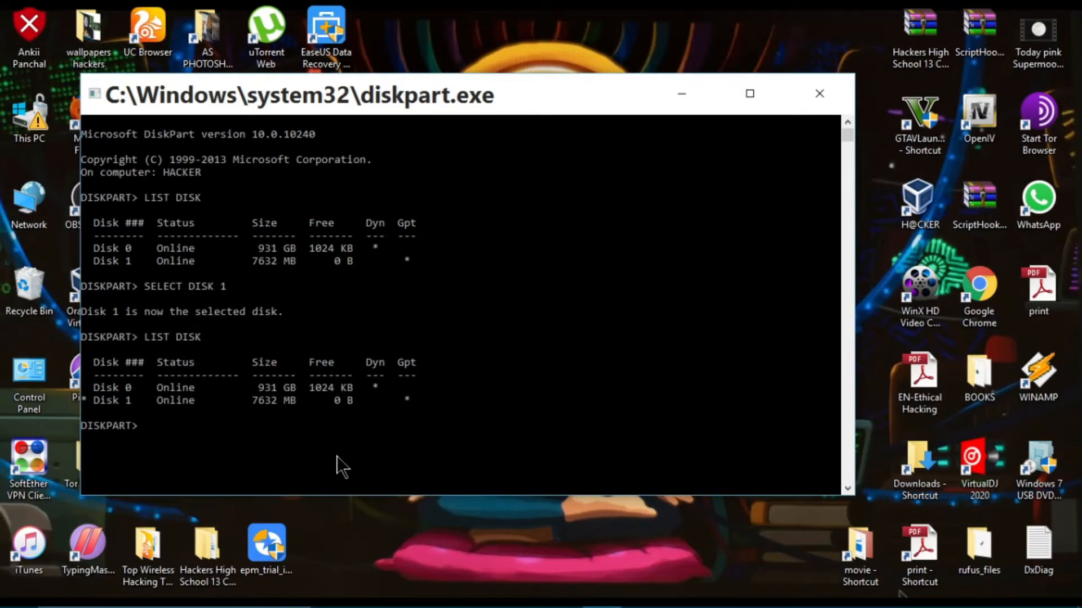
- Reselect disk 1 and erase it with the CLEAN command
{"action": "type", "text": "SELECT DISK Q"}
{"action": "key", "text": "BackSpace"}
{"action": "type", "text": "1"}
{"action": "key", "text": "Return"}
{"action": "type", "text": "CL"}
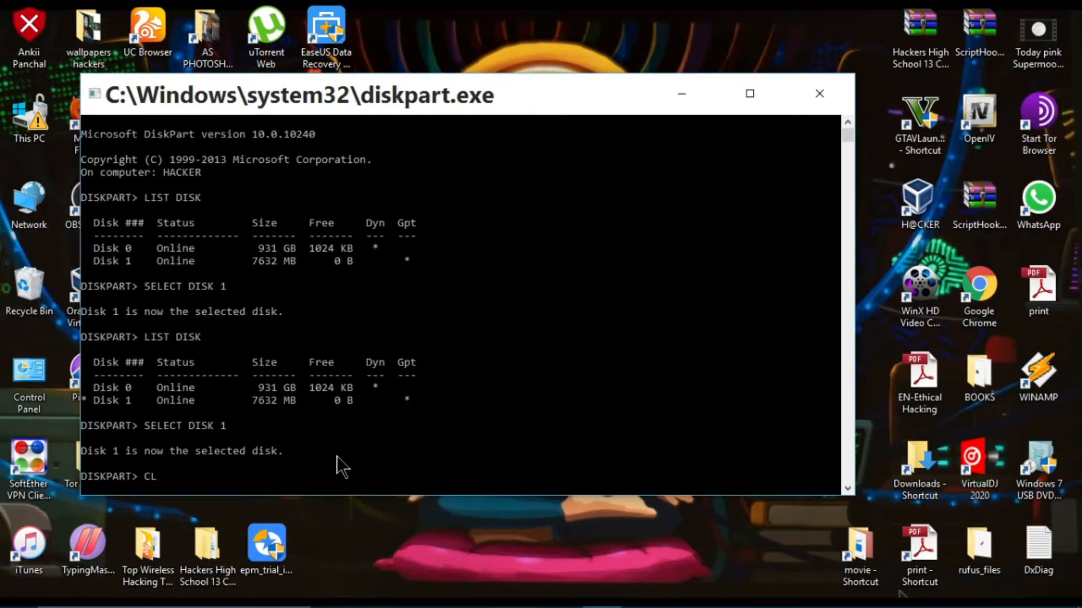
{"action": "type", "text": "EAN"}
{"action": "key", "text": "Return"}
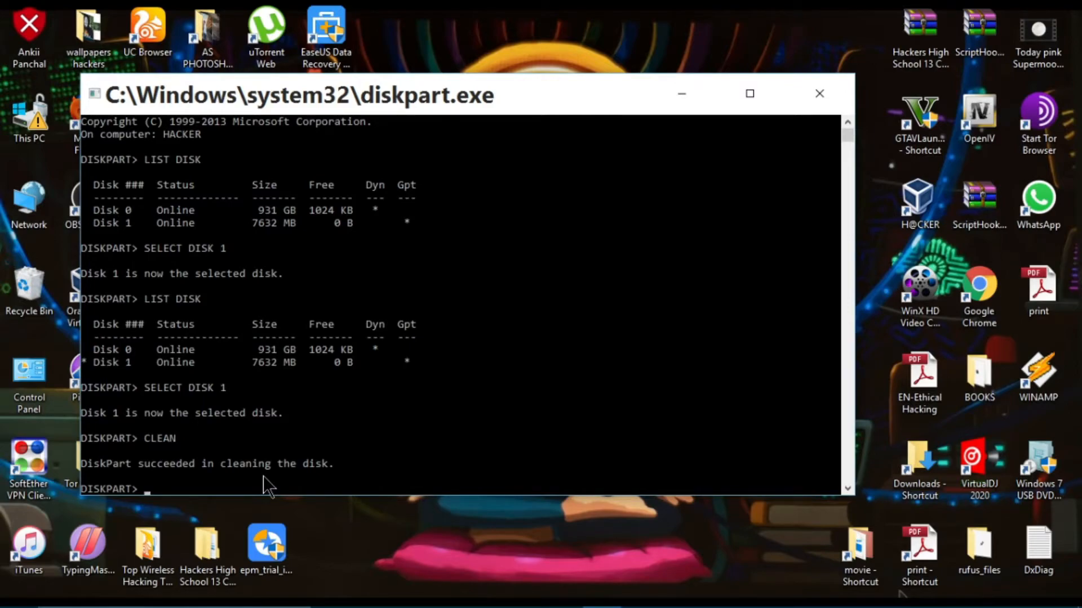
- Create a primary partition on the cleaned disk and quick-format it with FORMAT FS=FAT32 QUICK
{"action": "type", "text": "CREATE PARTITIO"}
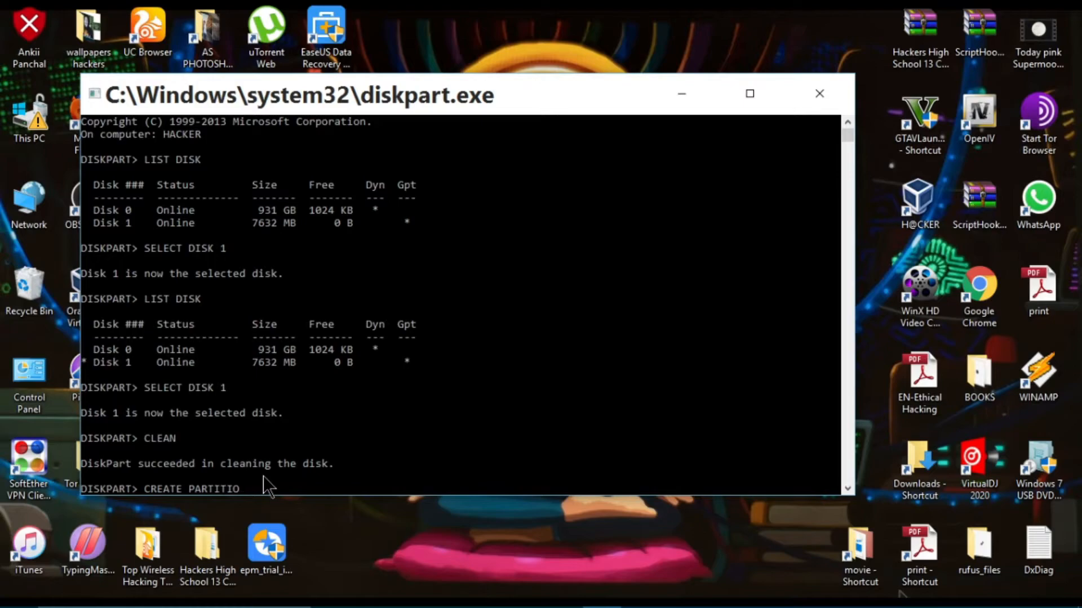
{"action": "type", "text": "N"}
{"action": "key", "text": "BackSpace"}
{"action": "key", "text": "BackSpace"}
{"action": "type", "text": "TION PRIMARY"}
{"action": "key", "text": "Return"}
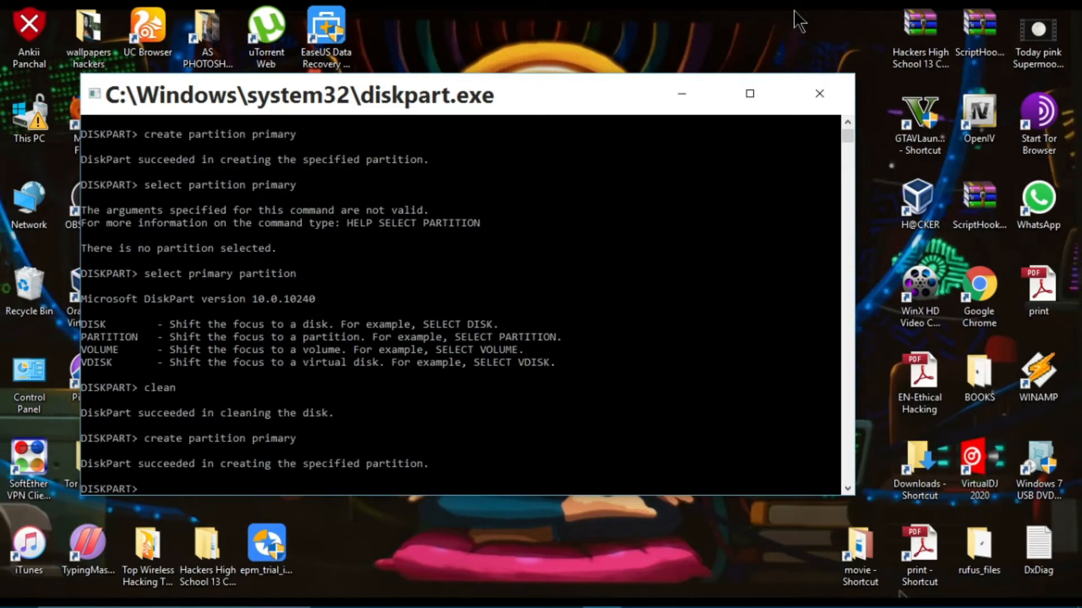
{"action": "type", "text": "FORMAT FS=FAT32 QUICK"}
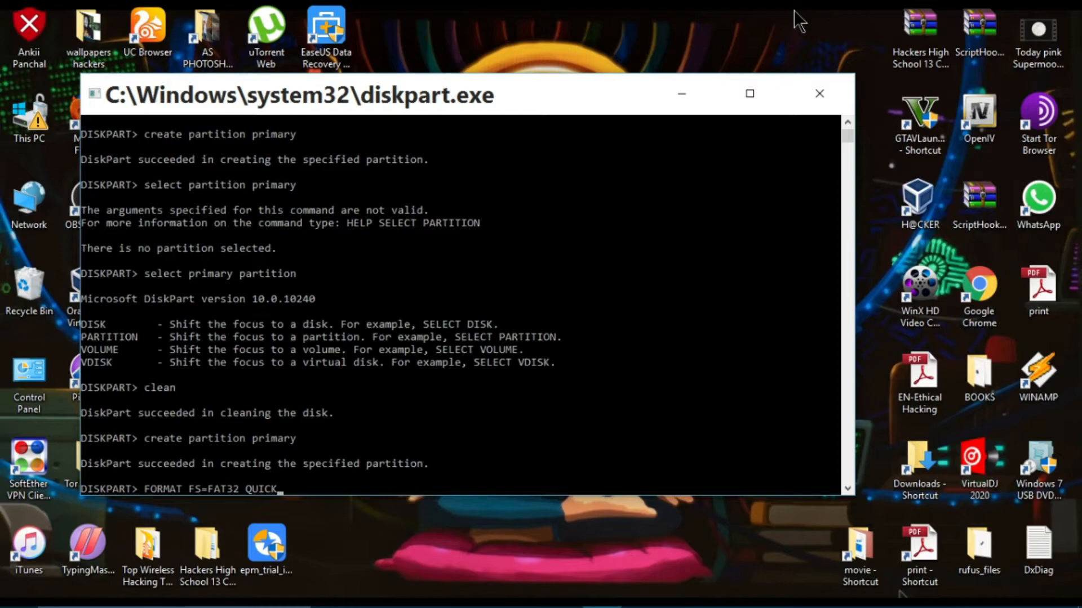
{"action": "key", "text": "Return"}
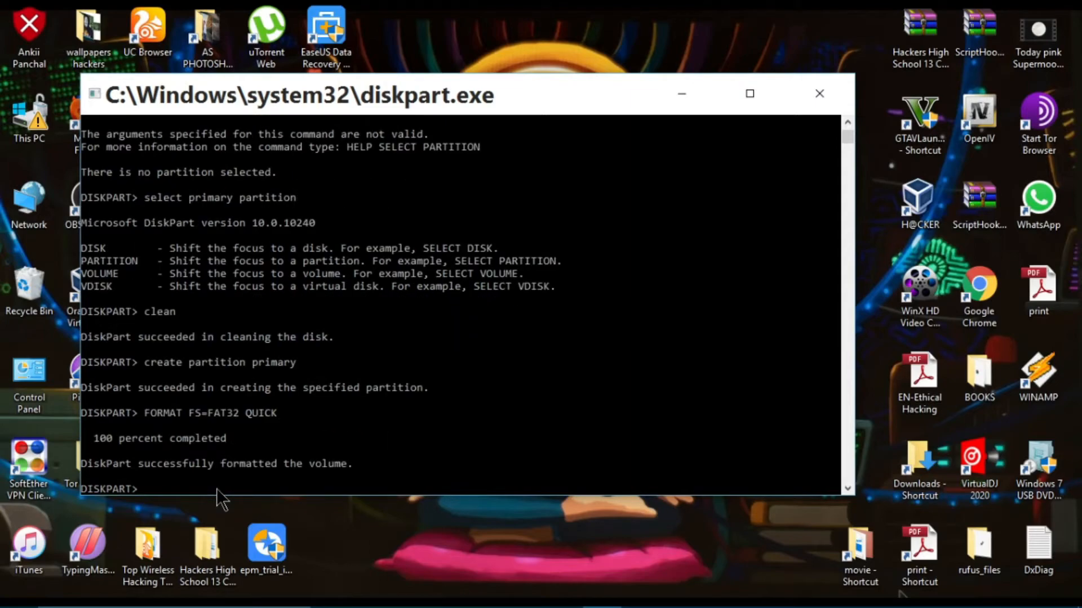
- Mark the new partition as active with ACTIVE and give it a drive letter with ASSIGN
{"action": "left_click", "coordinate": [217, 489]}
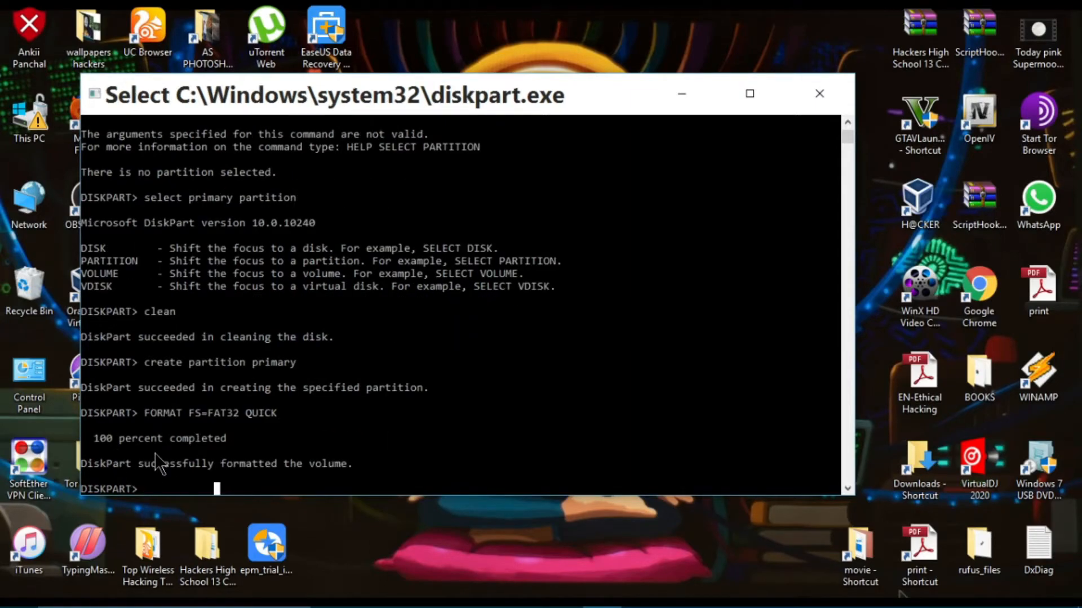
{"action": "type", "text": "ACTIVE"}
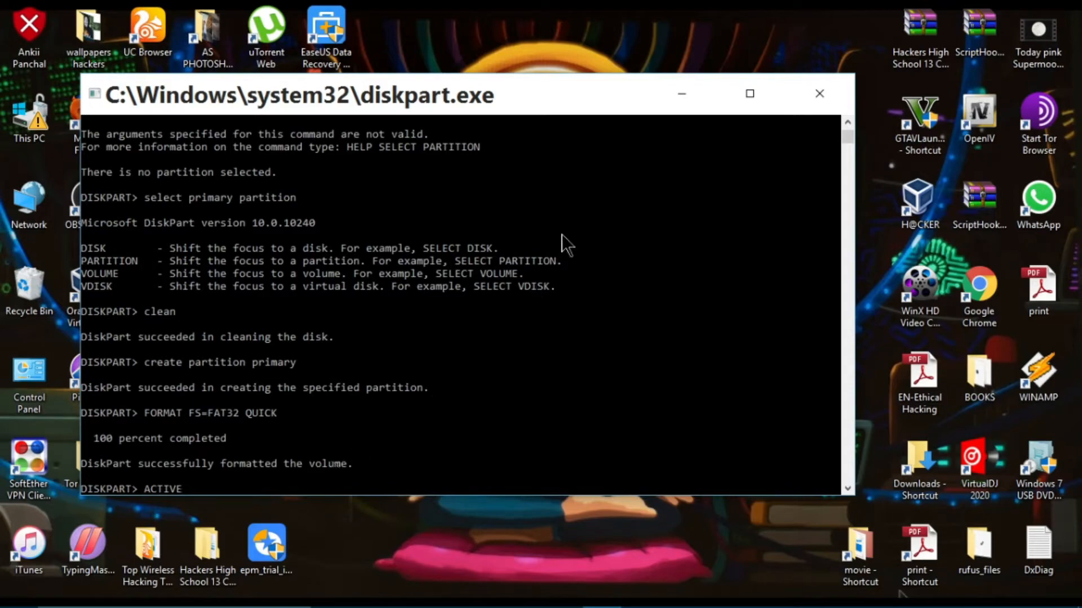
{"action": "key", "text": "Return"}
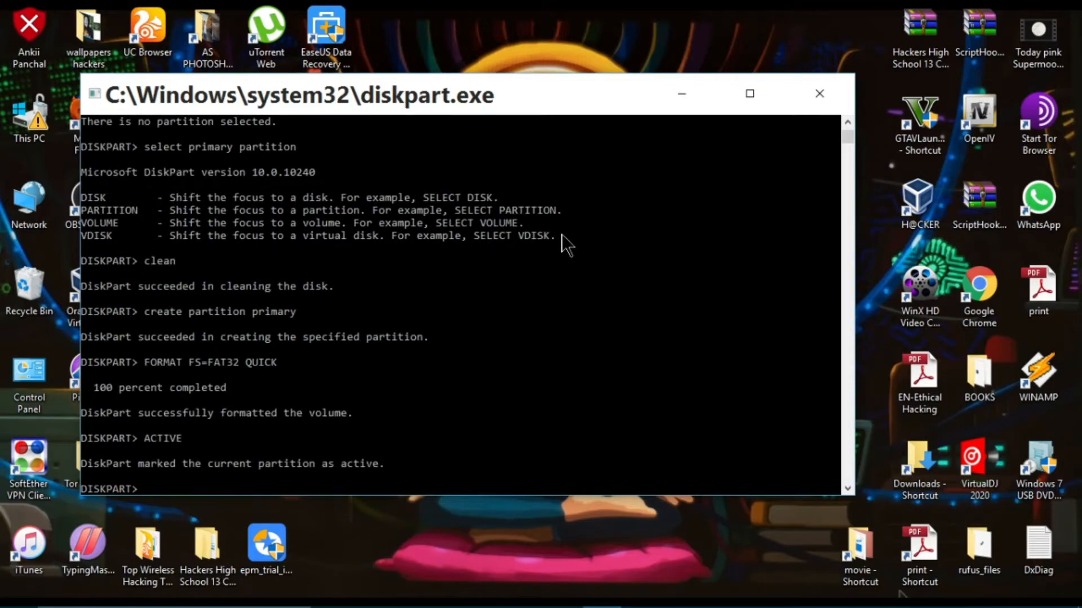
{"action": "type", "text": "ASSIGN"}
{"action": "key", "text": "Return"}
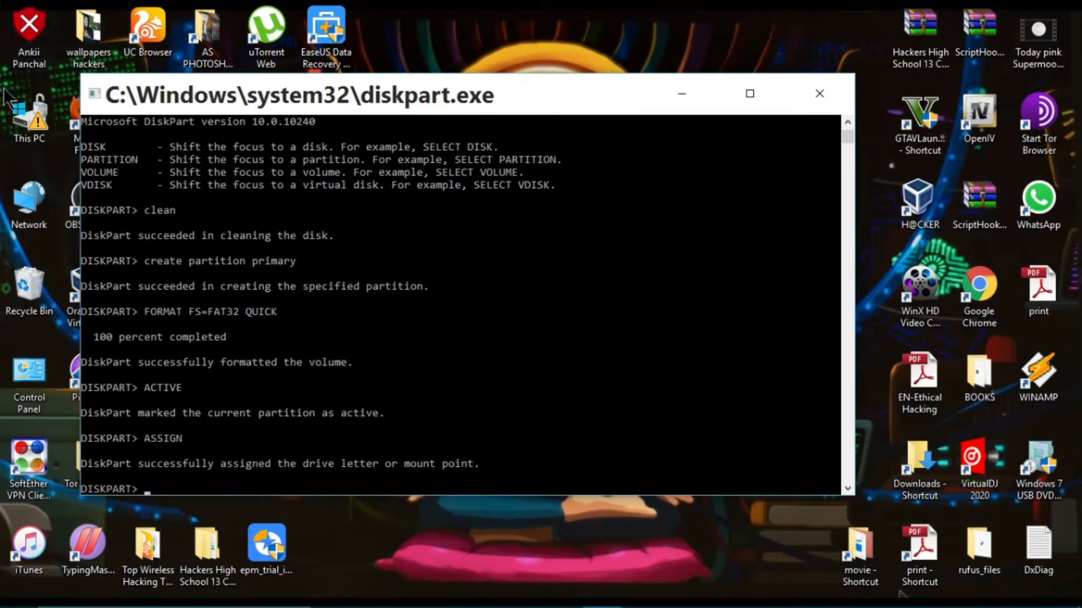
- Open This PC in a maximized window and check the details of Removable Disk (H:)
{"action": "double_click", "coordinate": [31, 121]}
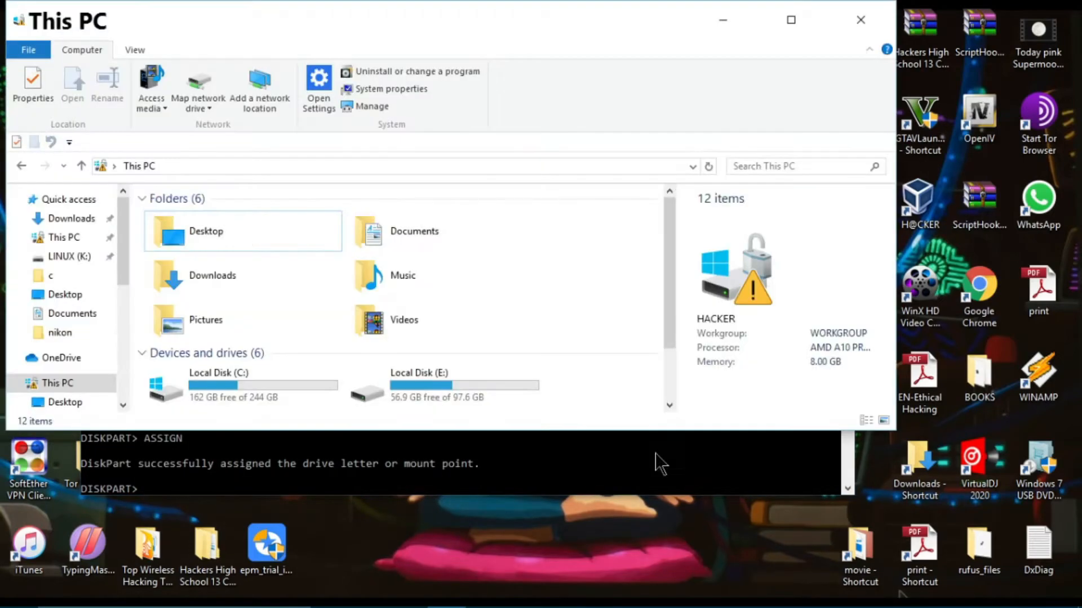
{"action": "left_click", "coordinate": [791, 19]}
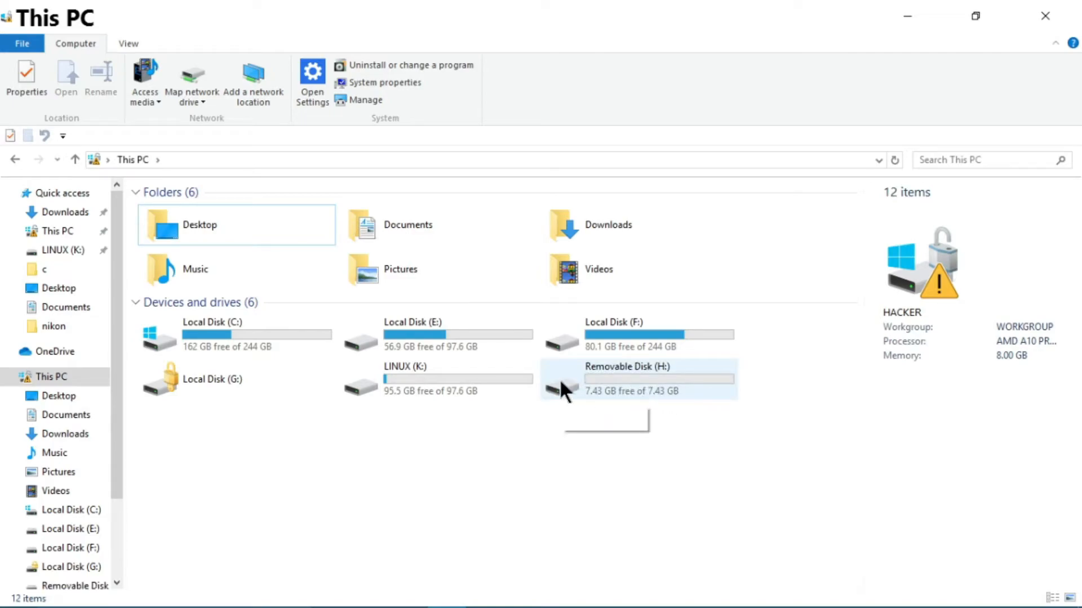
{"action": "left_click", "coordinate": [585, 386]}
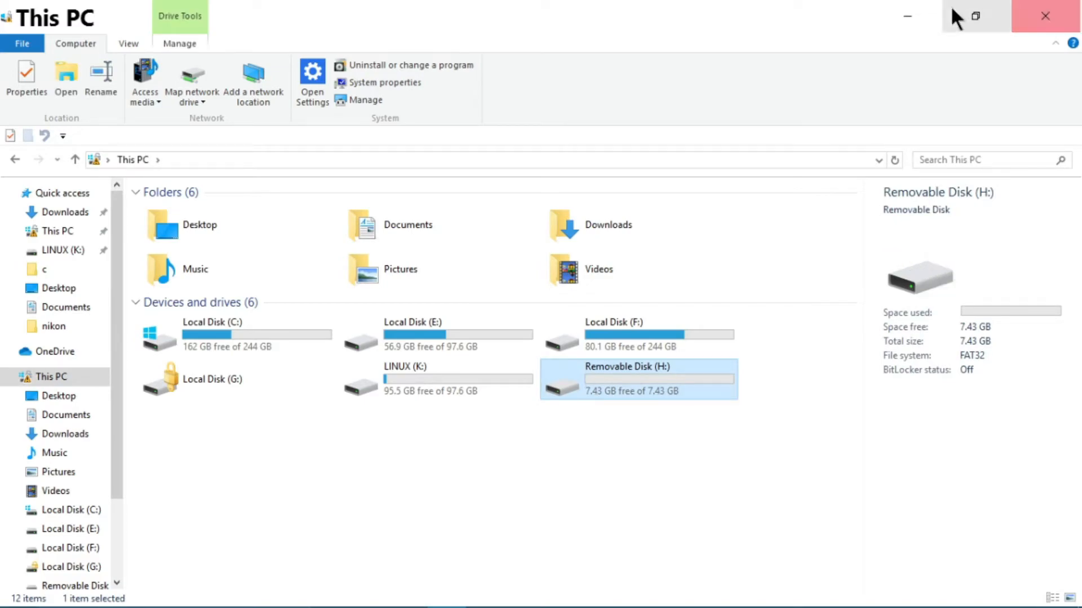
- Return to DiskPart, select disk 1 from the disk list with SELECT DISK 1, and leave the tool with EXIT
{"action": "left_click", "coordinate": [909, 17]}
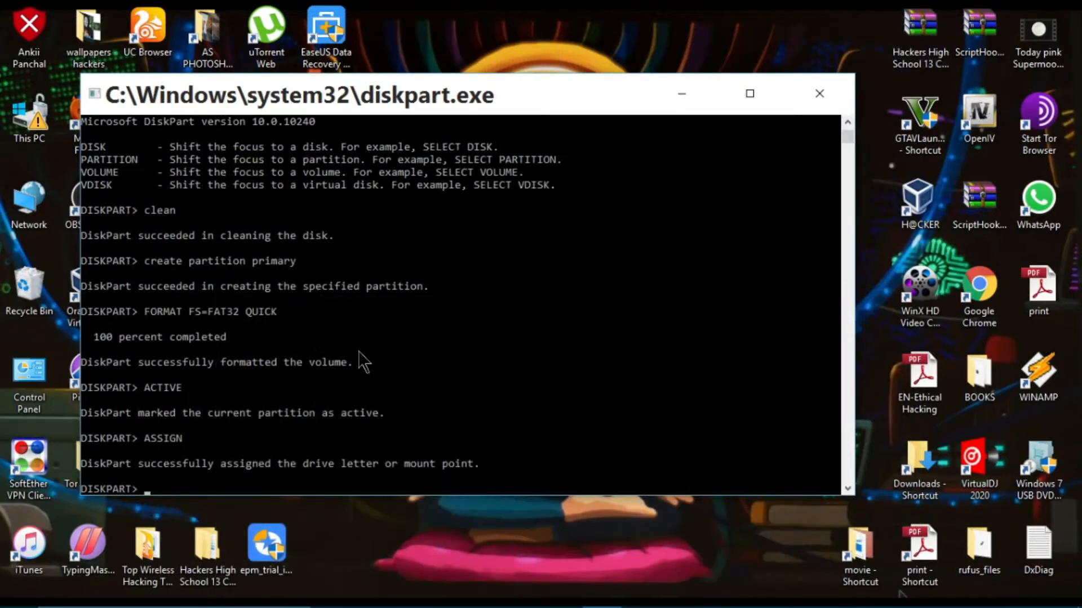
{"action": "type", "text": "LIST DISK"}
{"action": "key", "text": "Return"}
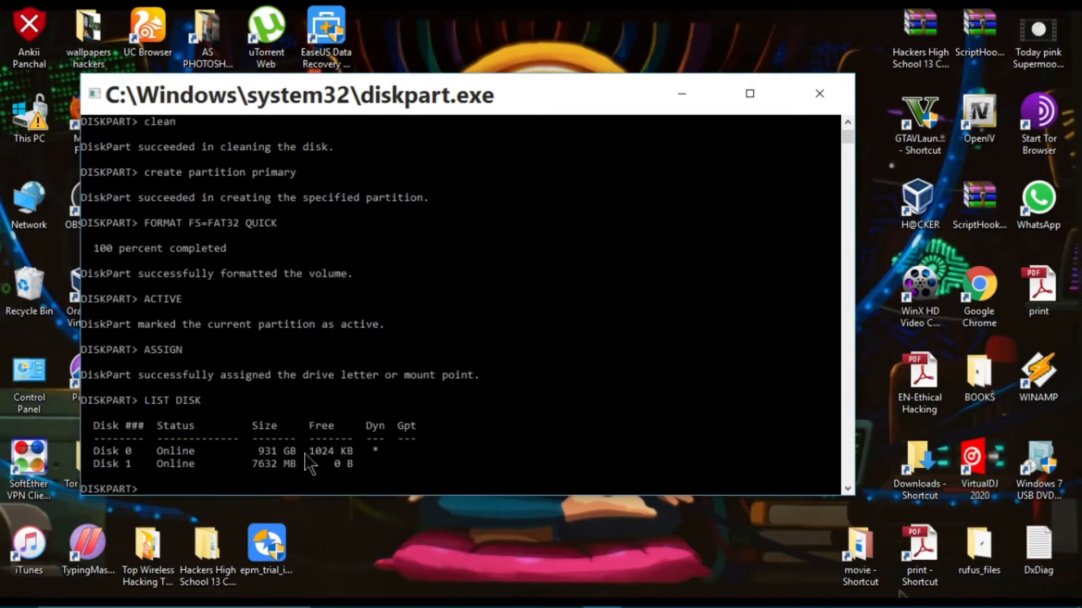
{"action": "type", "text": "SELECT DISK 1"}
{"action": "key", "text": "Return"}
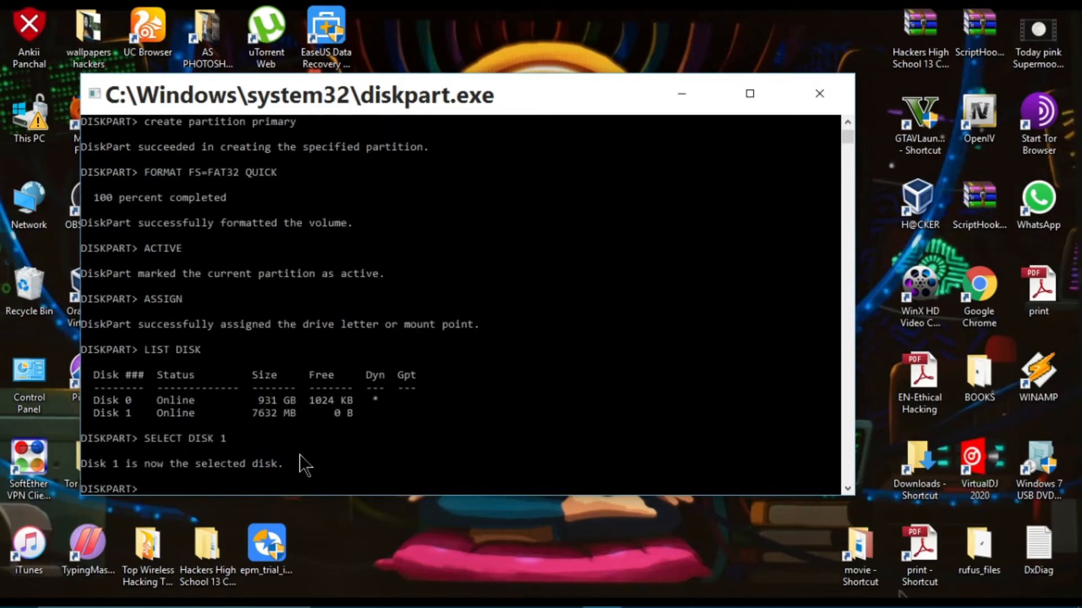
{"action": "type", "text": "EXIT"}
{"action": "key", "text": "Return"}
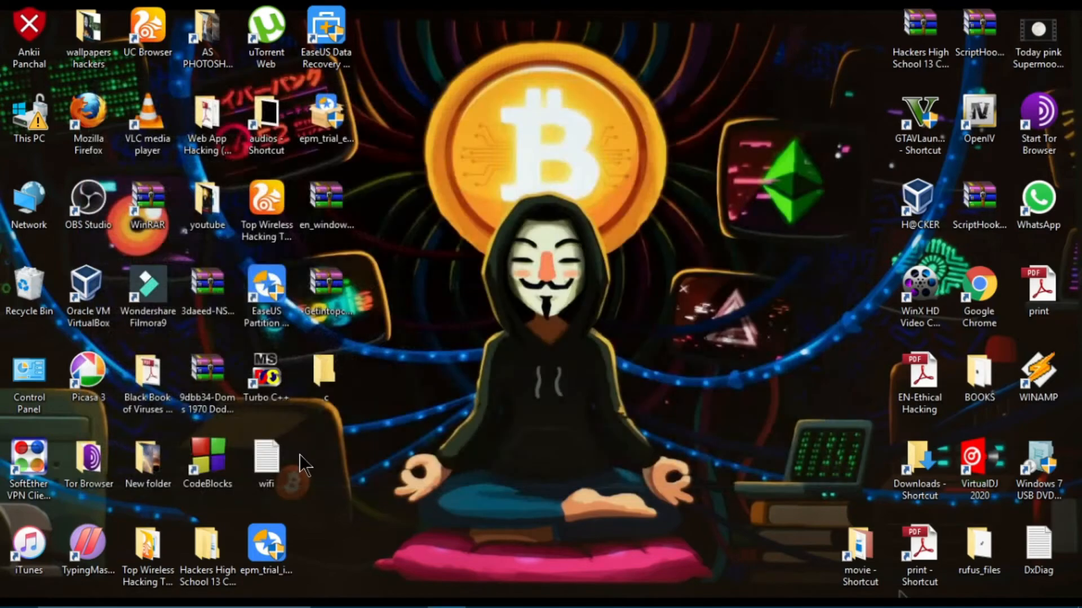
- Open This PC from the desktop, view Removable Disk (H:) in the maximized window, and close it
{"action": "double_click", "coordinate": [35, 130]}
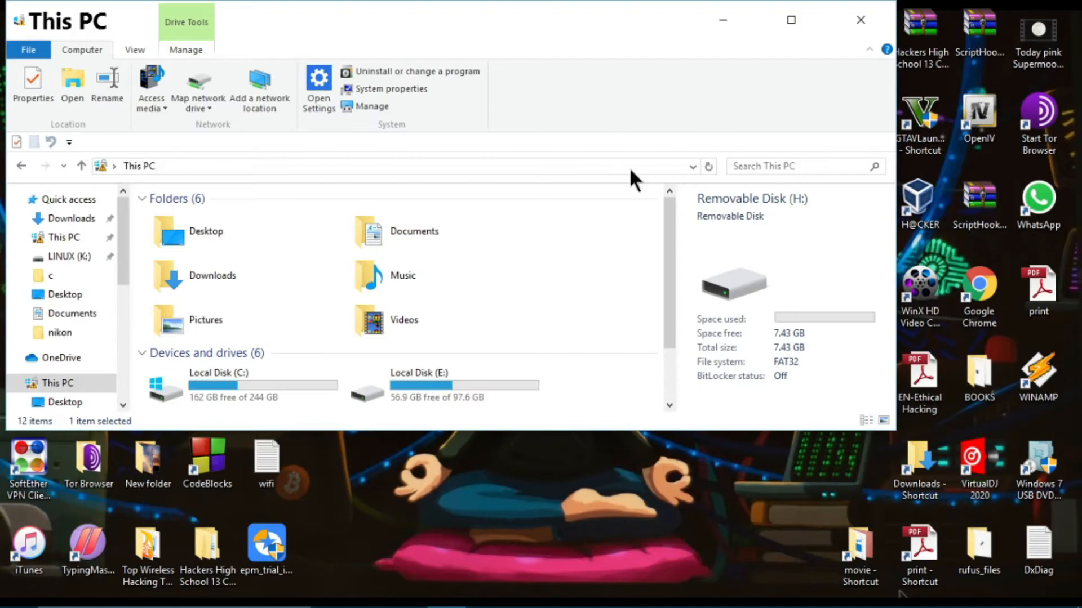
{"action": "left_click_drag", "start_coordinate": [667, 234], "coordinate": [672, 415]}
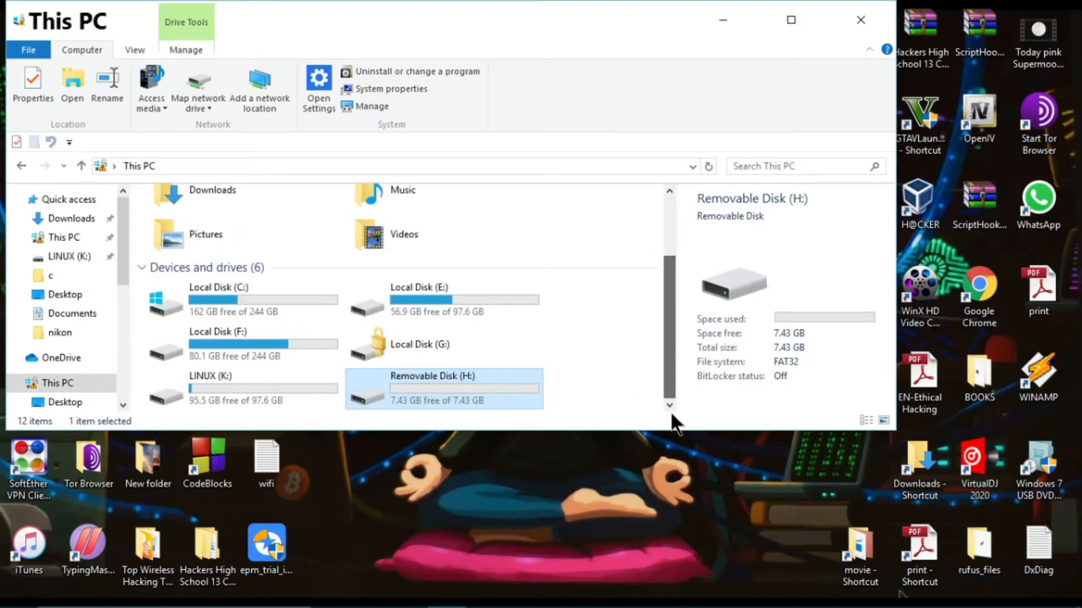
{"action": "left_click", "coordinate": [791, 20]}
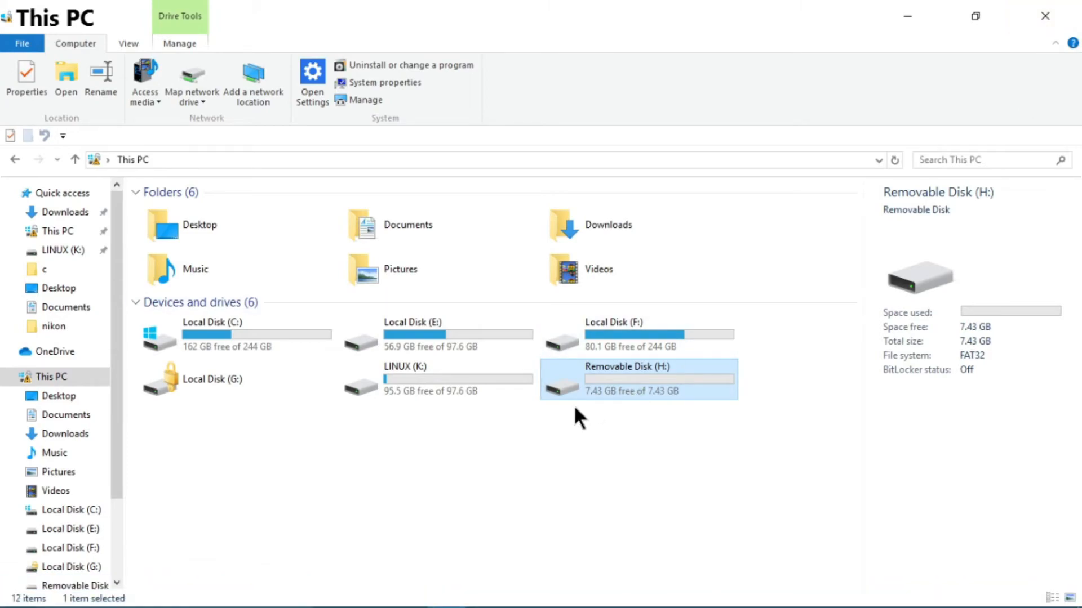
{"action": "left_click", "coordinate": [1045, 16]}
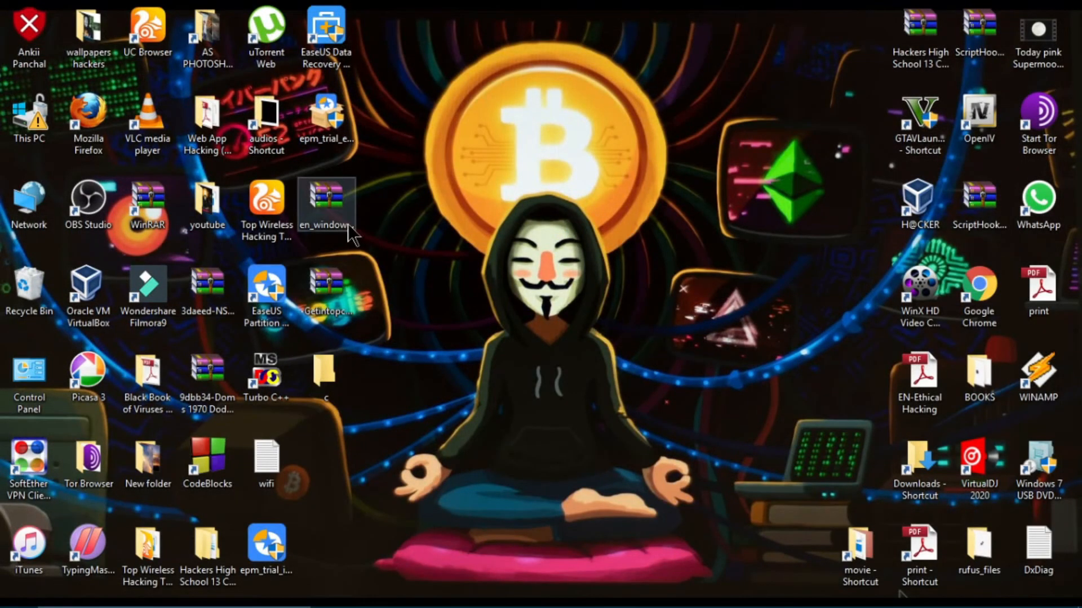
{"action": "left_click", "coordinate": [336, 280]}
{"action": "right_click", "coordinate": [336, 280]}
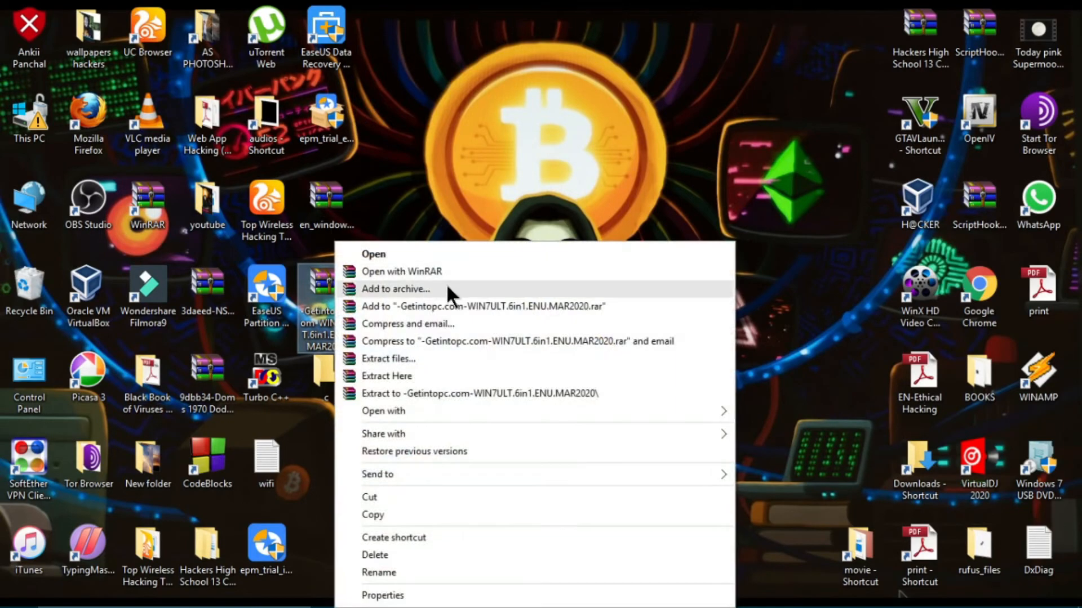
{"action": "left_click", "coordinate": [569, 138]}
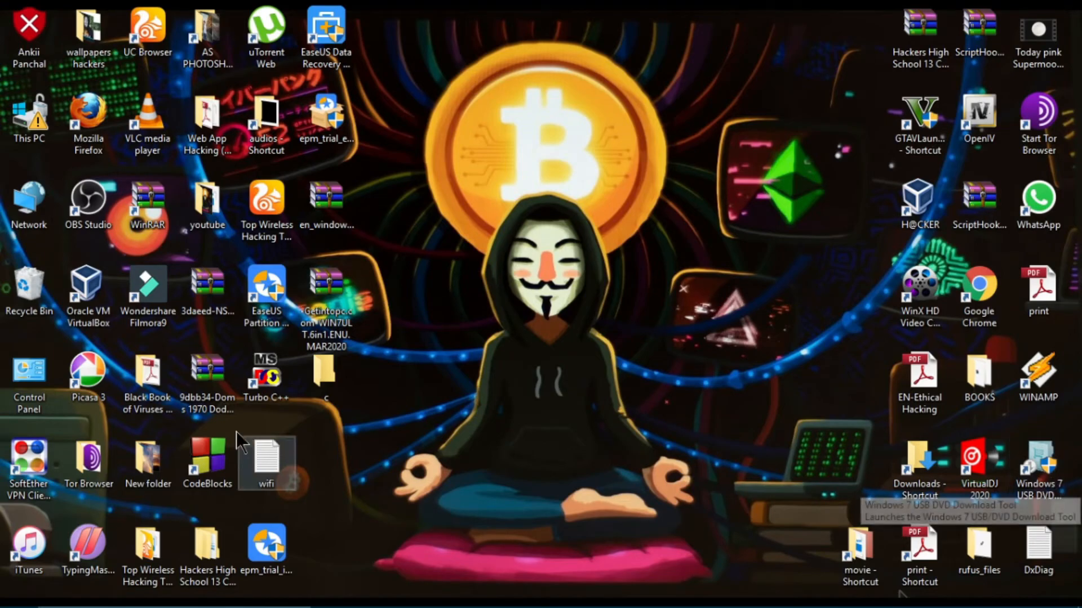
- Reopen This PC, select Removable Disk (H:) to check its file system and free space, and close the window
{"action": "double_click", "coordinate": [23, 107]}
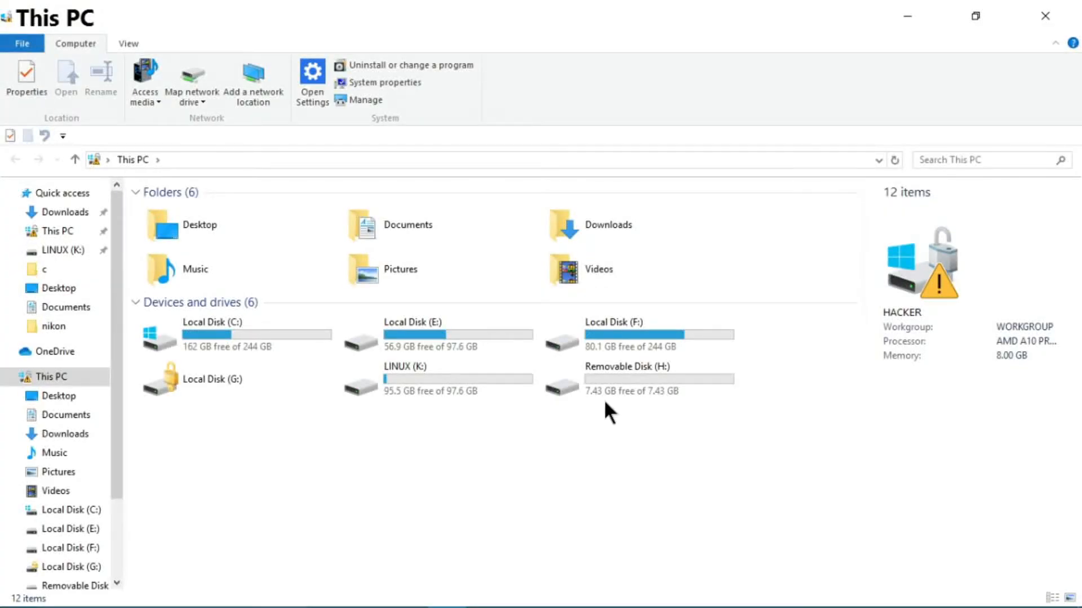
{"action": "left_click", "coordinate": [603, 385]}
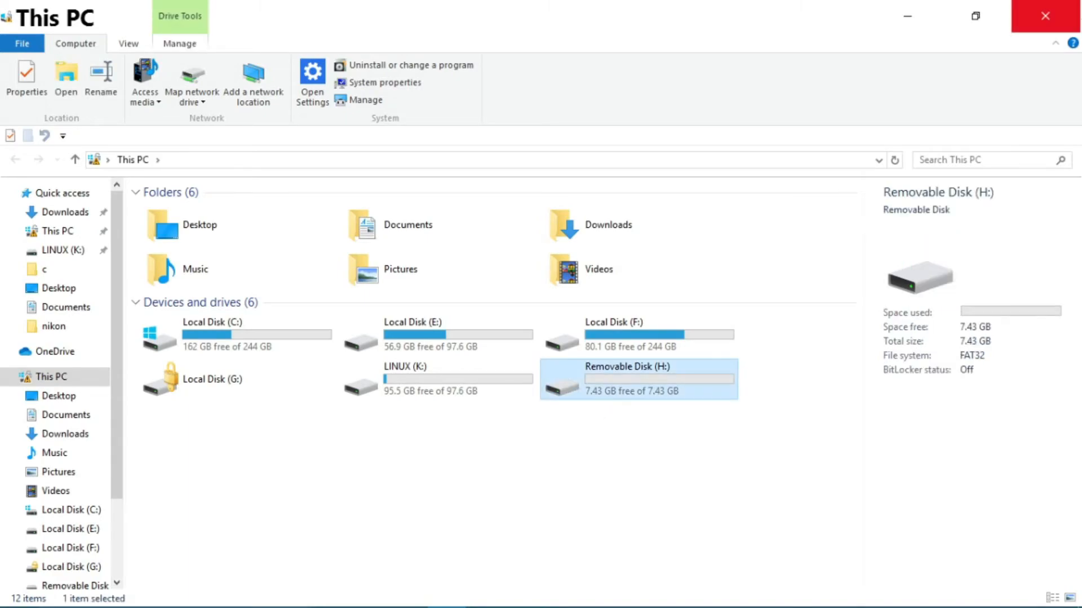
{"action": "left_click", "coordinate": [1045, 16]}
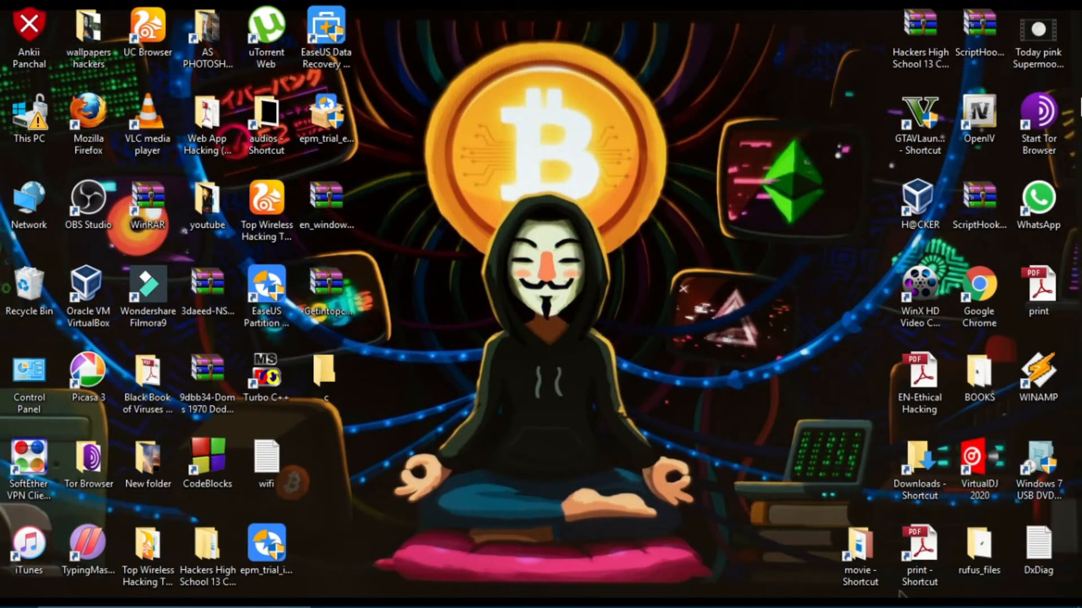
- Launch rufus-3.9 from the desktop's rufus_files folder and review its device and boot selection choices, keeping NO_LABEL (H:) and Disk or ISO image
{"action": "double_click", "coordinate": [977, 583]}
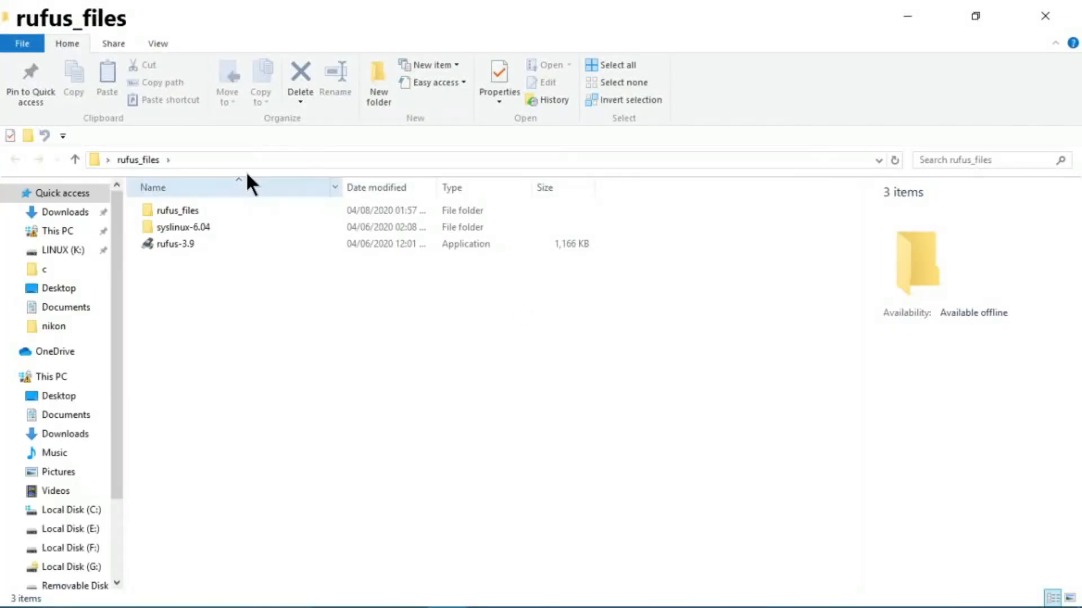
{"action": "double_click", "coordinate": [245, 241]}
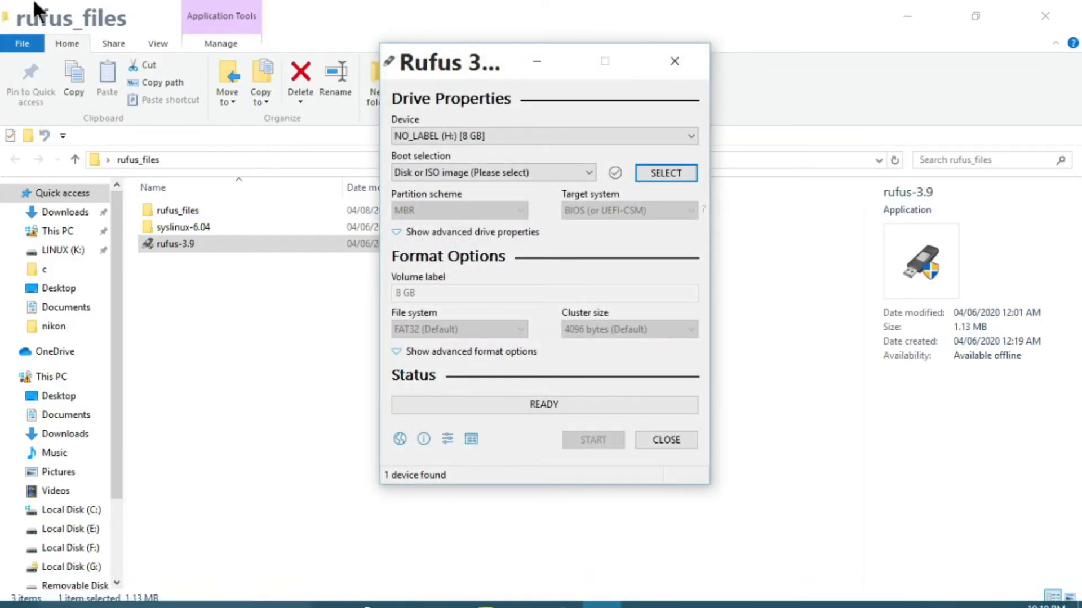
{"action": "left_click", "coordinate": [562, 135]}
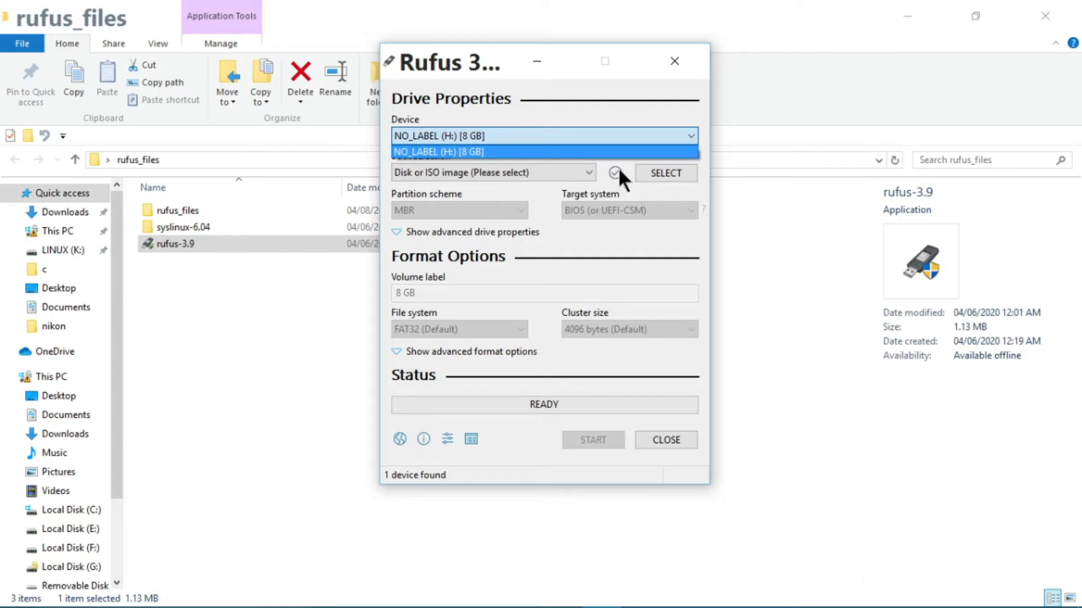
{"action": "left_click", "coordinate": [674, 167]}
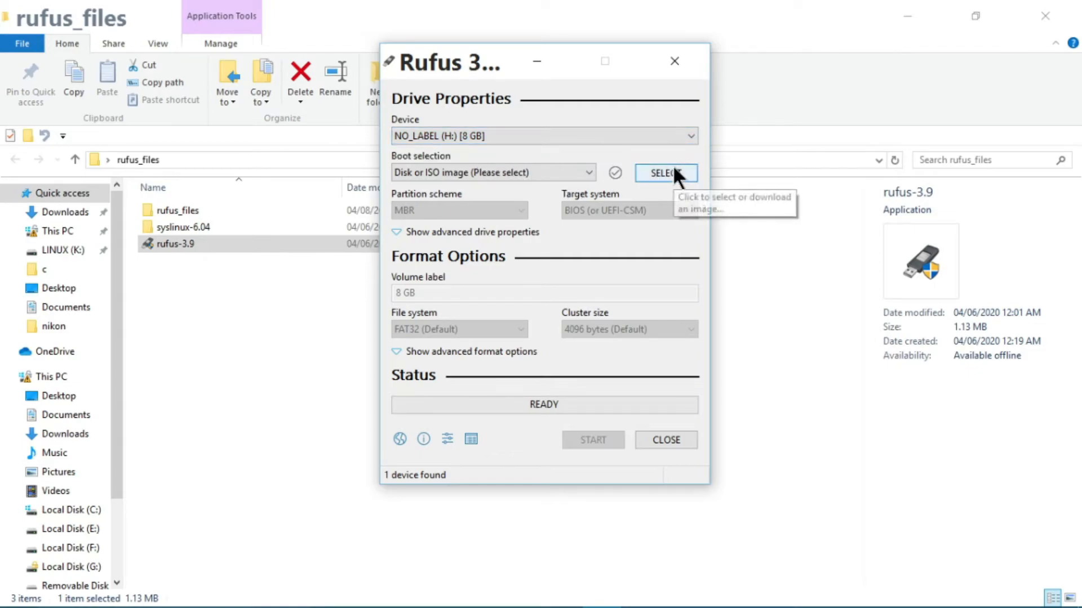
{"action": "left_click", "coordinate": [589, 167]}
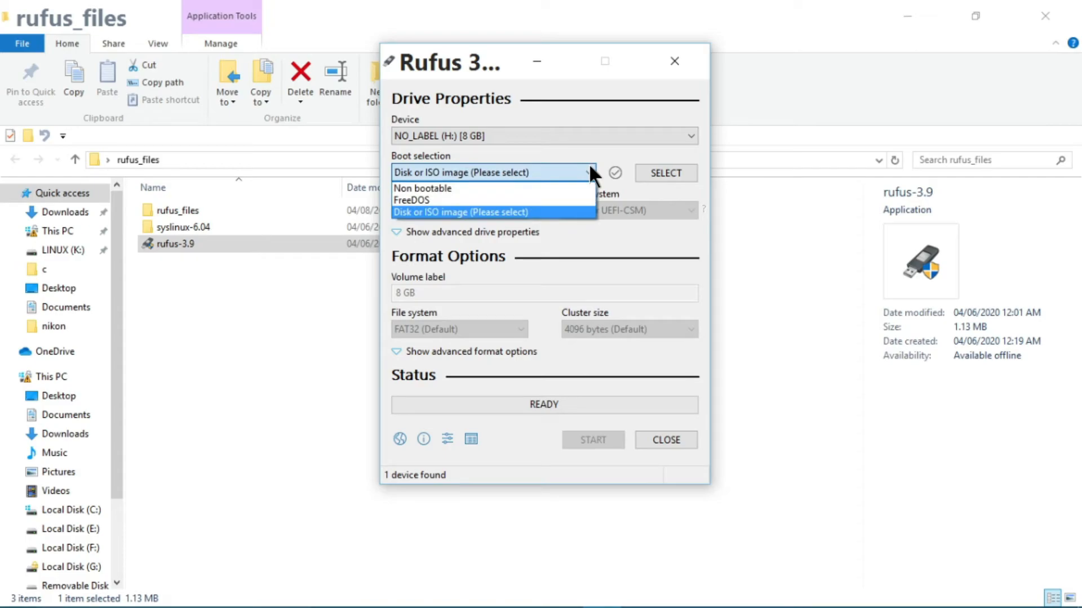
{"action": "left_click", "coordinate": [687, 168]}
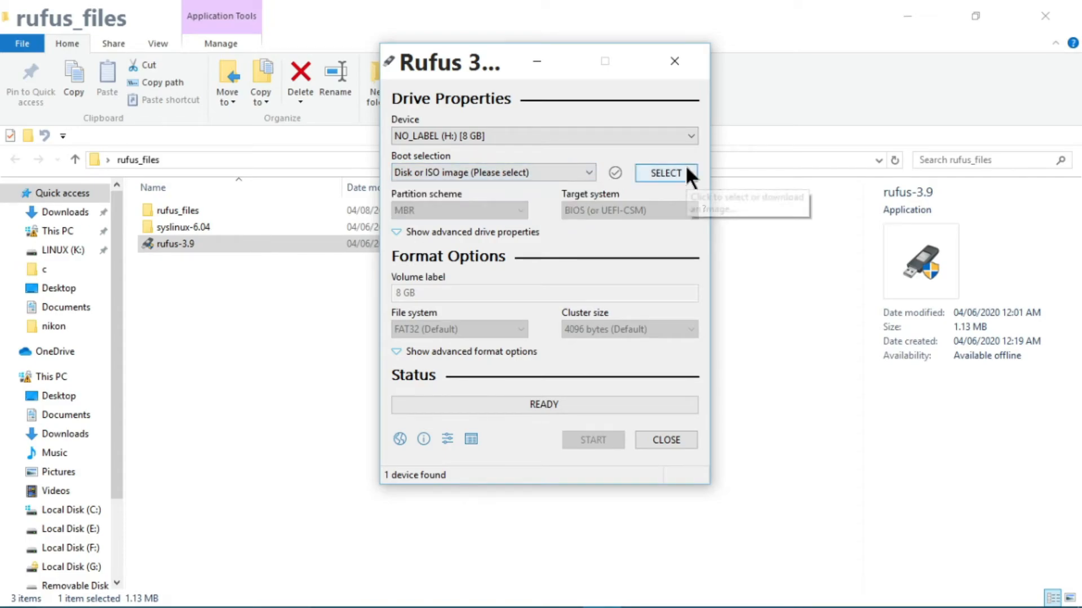
- Load the -Getintopc.com-WIN7ULT.6in1.ENU.MAR2020 image from the Desktop as the Rufus boot selection
{"action": "left_click", "coordinate": [668, 172]}
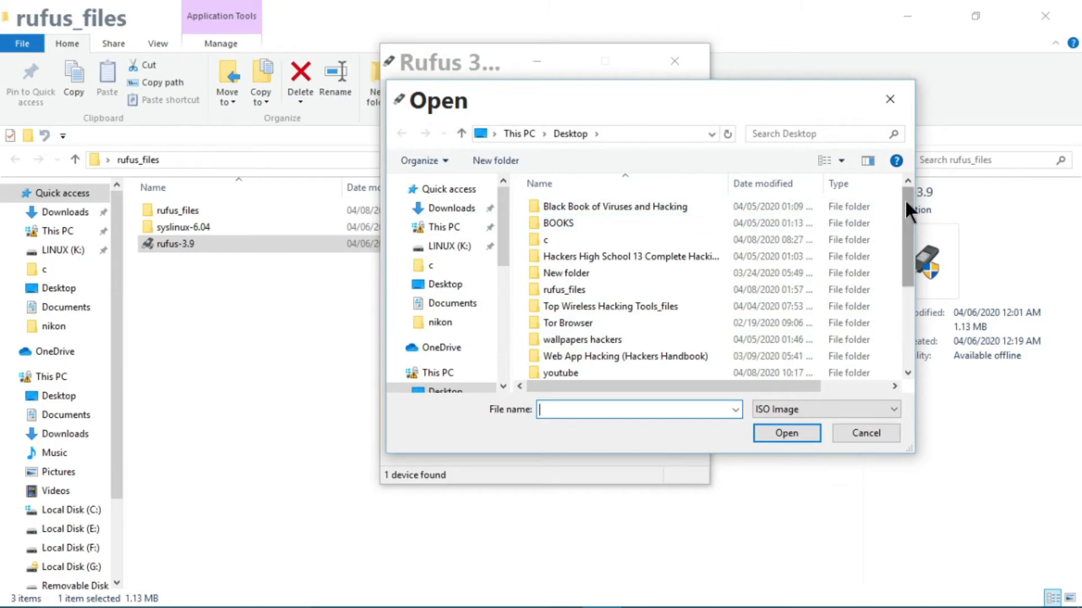
{"action": "left_click_drag", "start_coordinate": [904, 198], "coordinate": [917, 297]}
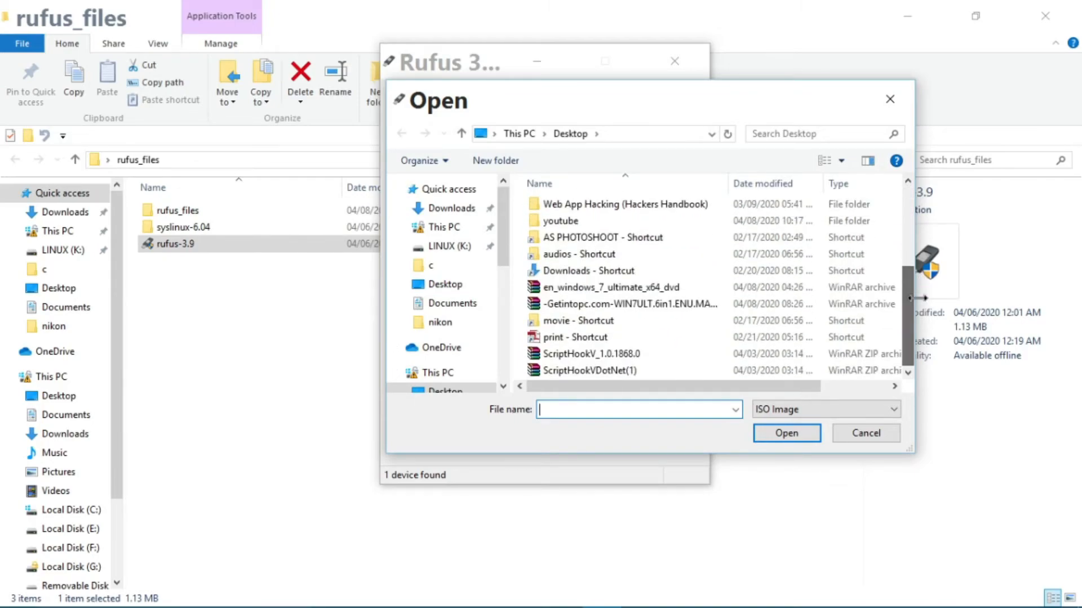
{"action": "left_click", "coordinate": [580, 300]}
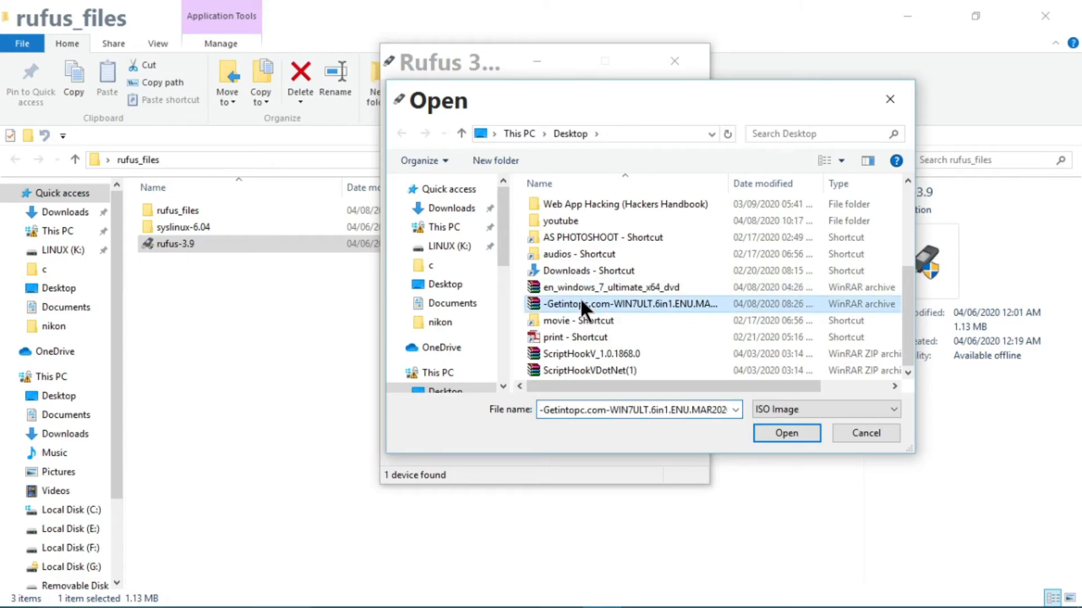
{"action": "left_click", "coordinate": [773, 435]}
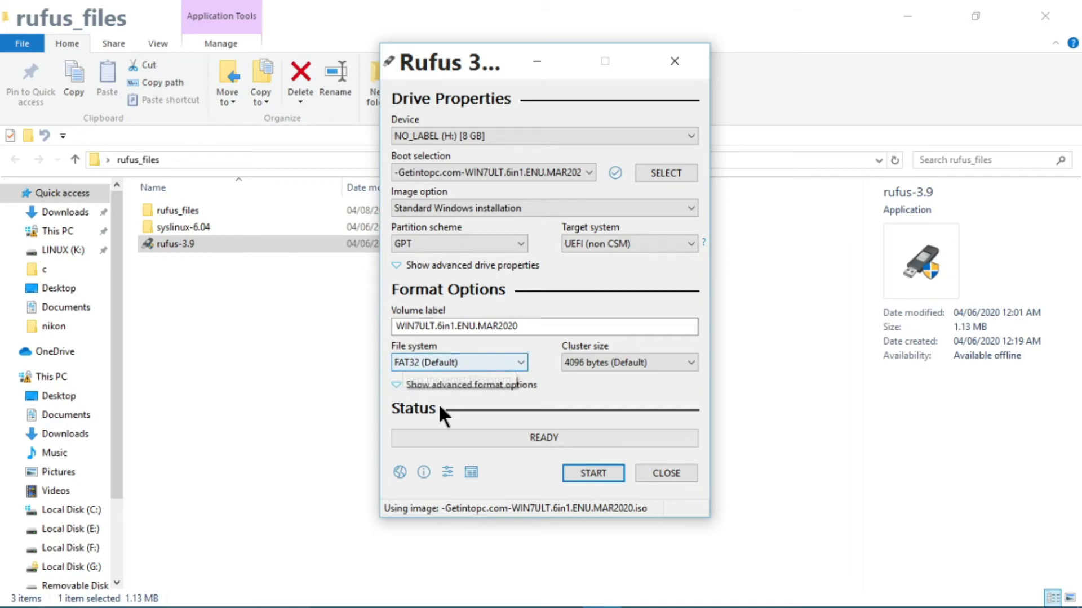
- Show the advanced format options and start writing the image to drive H:, accepting that all its data is destroyed
{"action": "left_click", "coordinate": [435, 384]}
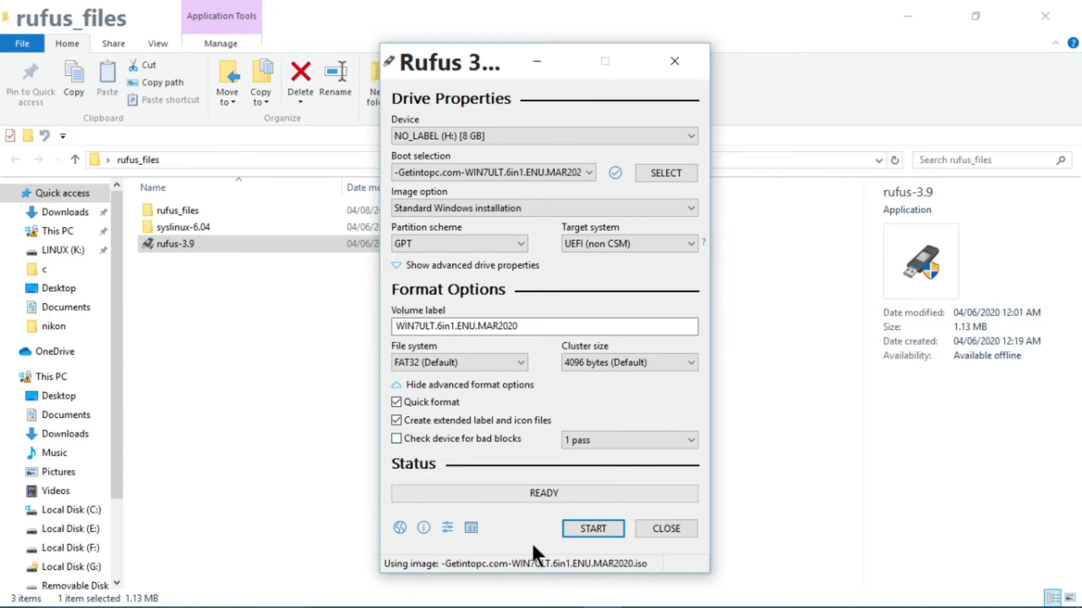
{"action": "left_click", "coordinate": [610, 523]}
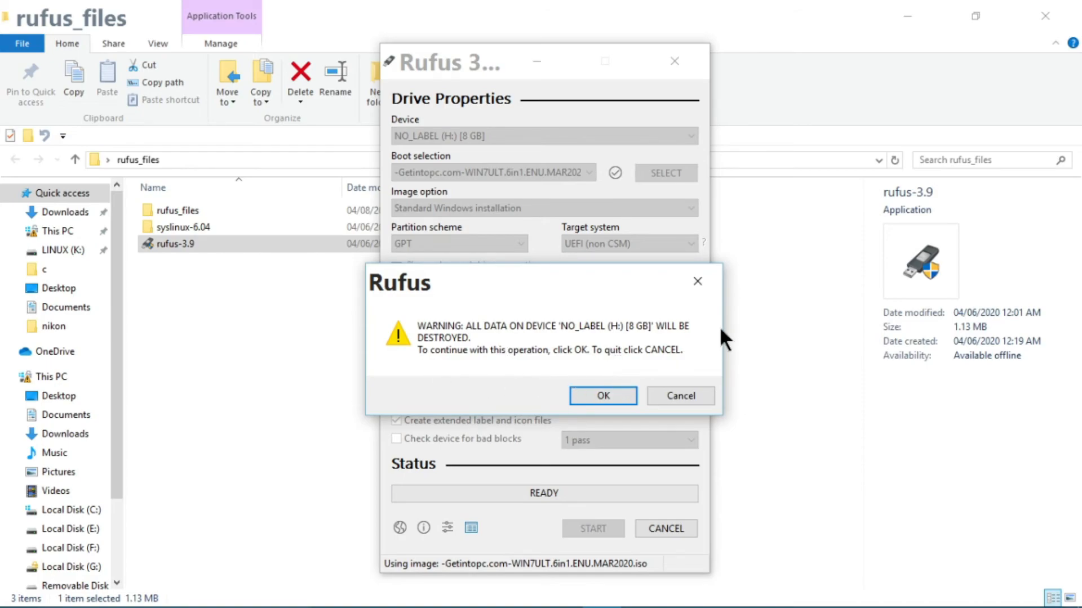
{"action": "left_click", "coordinate": [586, 398]}
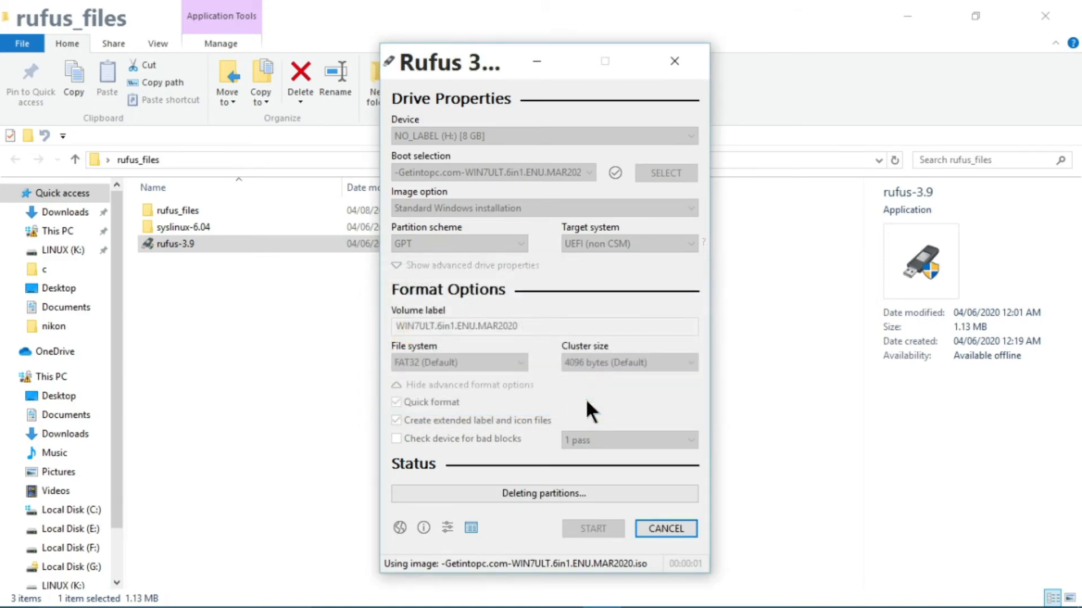